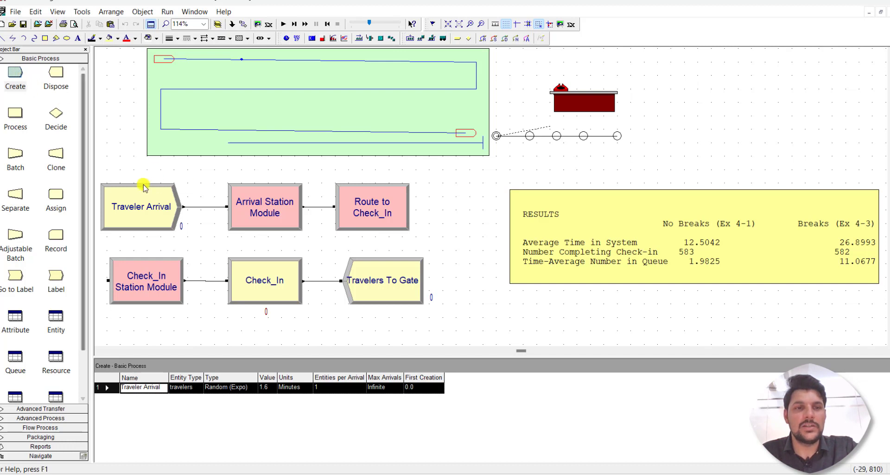
- Review the Traveler Arrival settings and close them unchanged
double_click(141, 199)
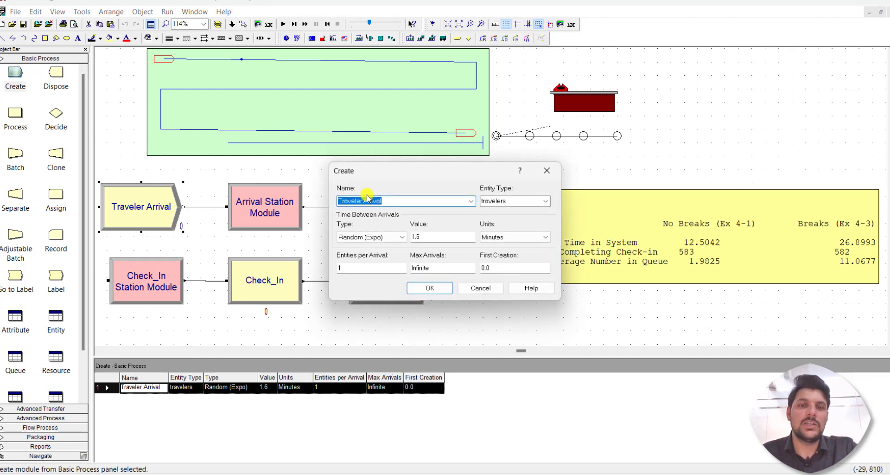
left_click(393, 202)
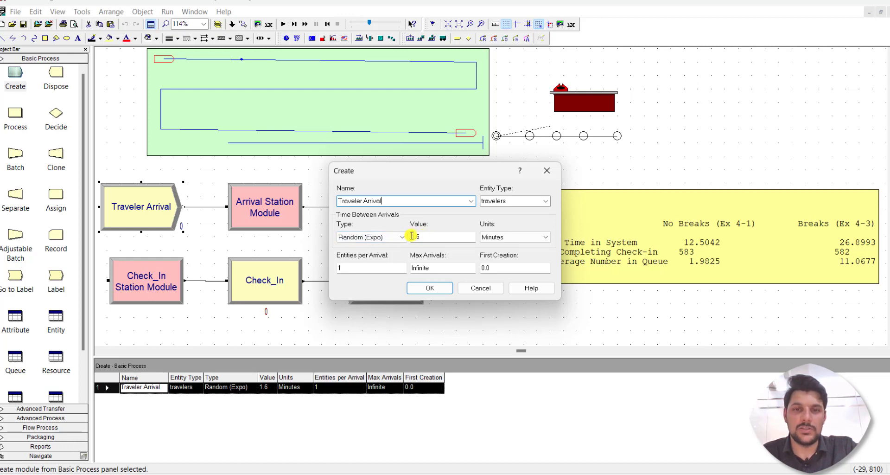
left_click(429, 288)
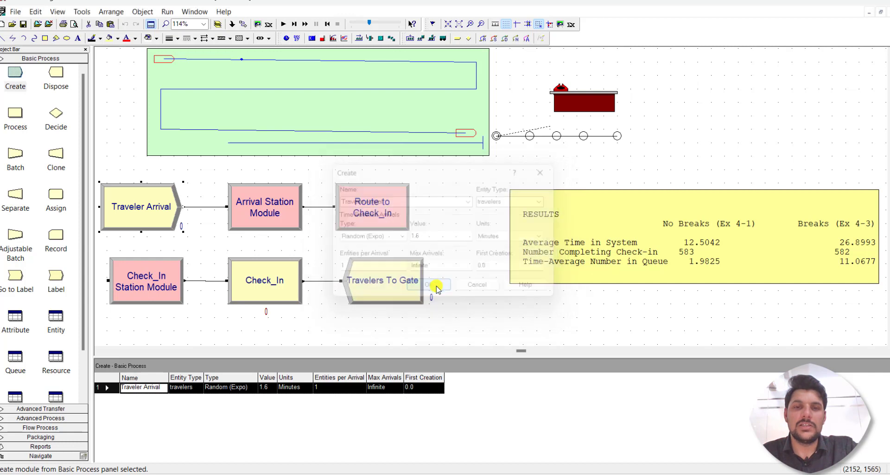
- Review the Arrival Station module settings and close them
double_click(286, 216)
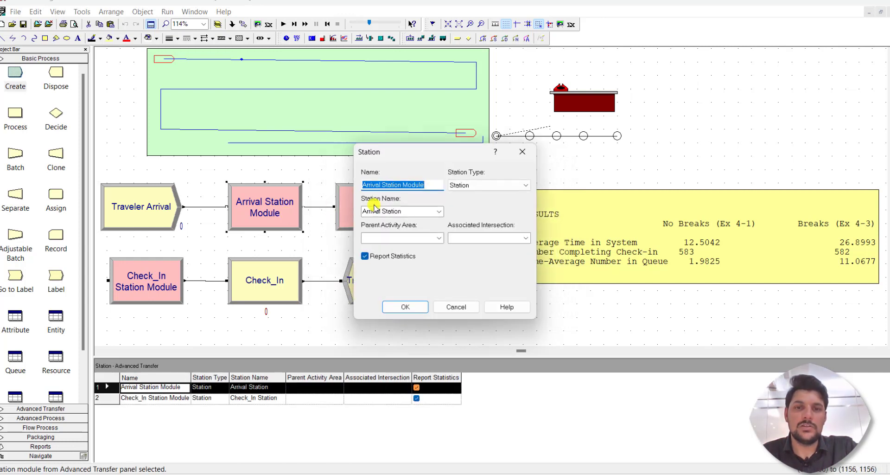
left_click(426, 185)
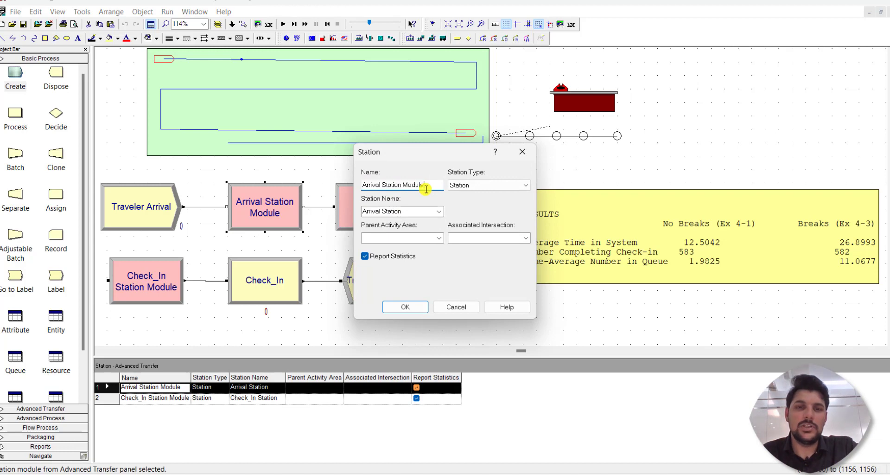
left_click(400, 306)
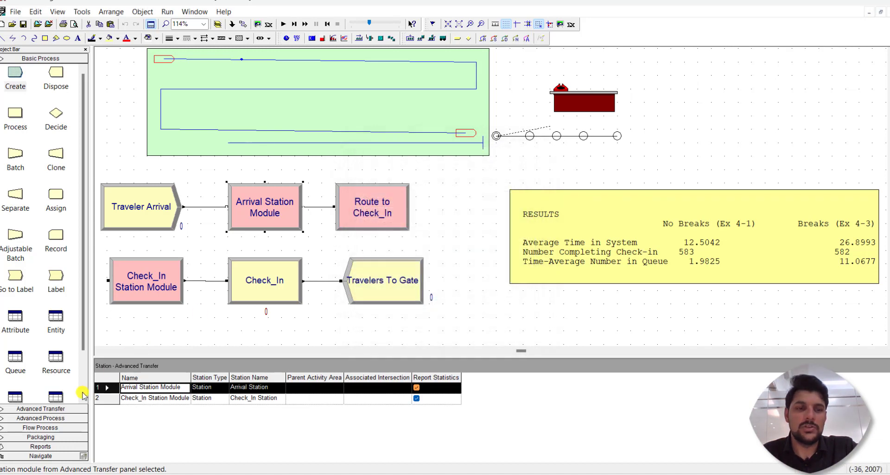
- Show the Advanced Transfer panel and confirm the station name stays Arrival Station
left_click(58, 408)
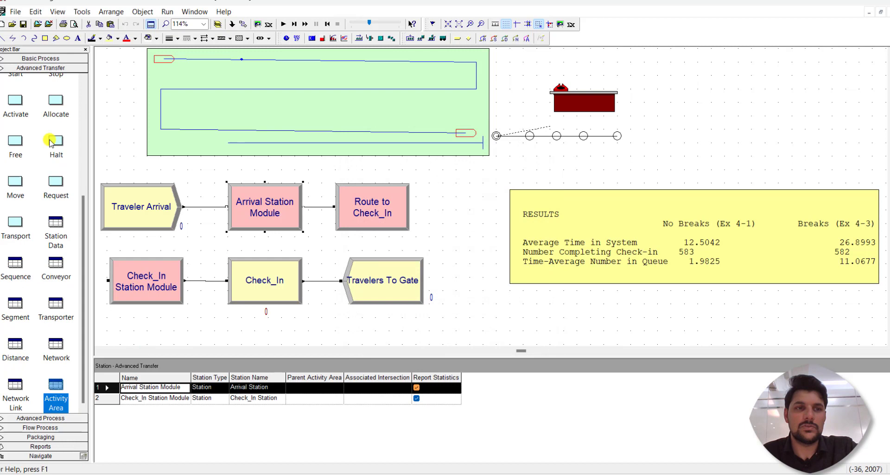
scroll(51, 143, "up", 5)
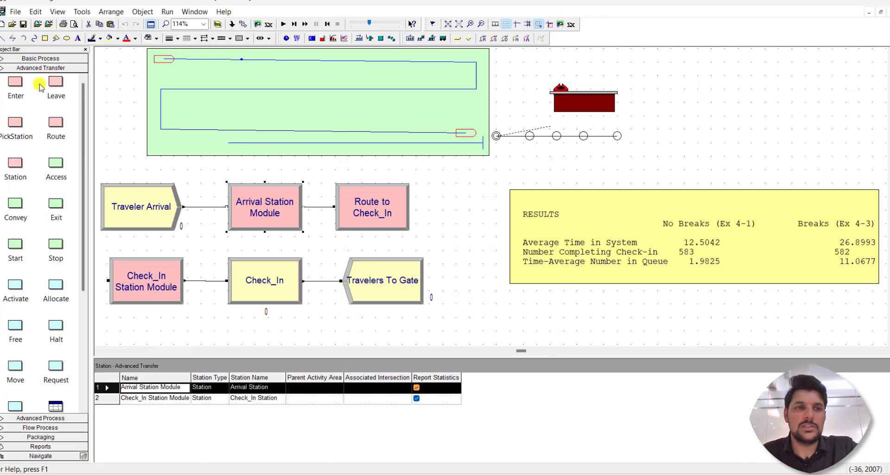
double_click(276, 212)
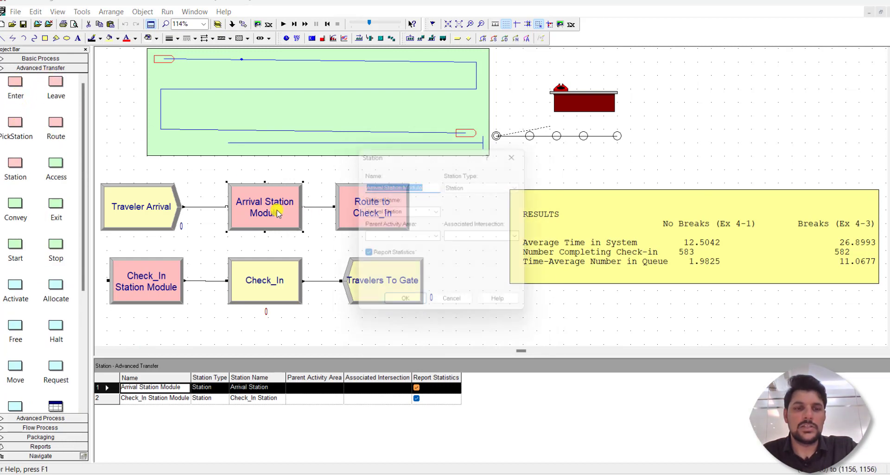
left_click(427, 186)
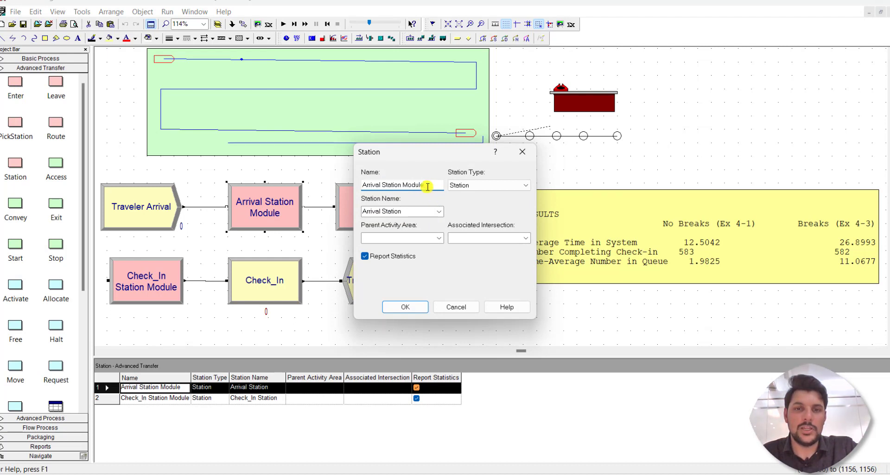
left_click(410, 212)
left_click(404, 307)
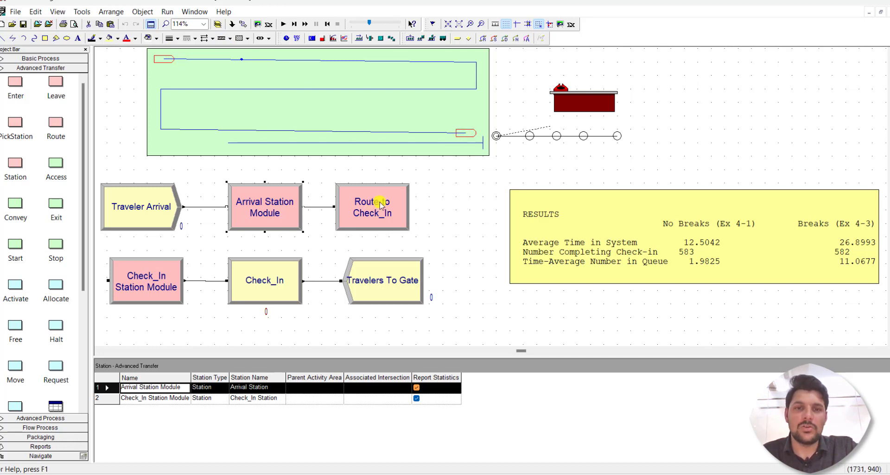
- Open the Route to Check_In route time in the Expression Builder
double_click(371, 204)
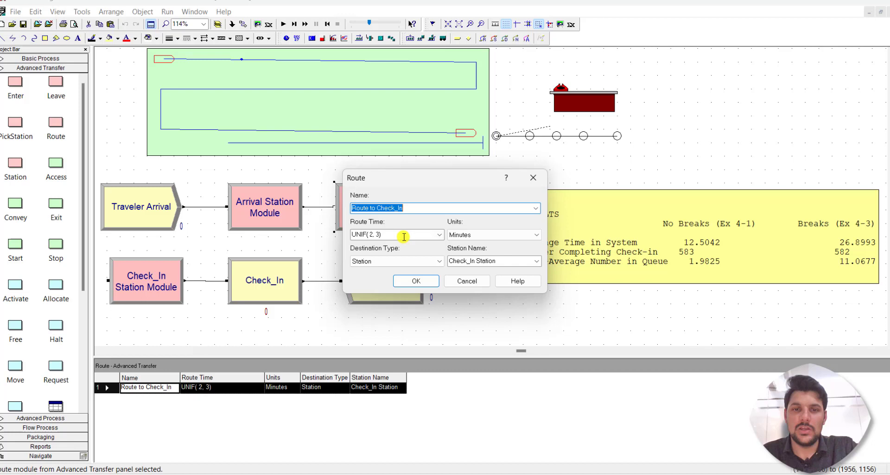
left_click(404, 236)
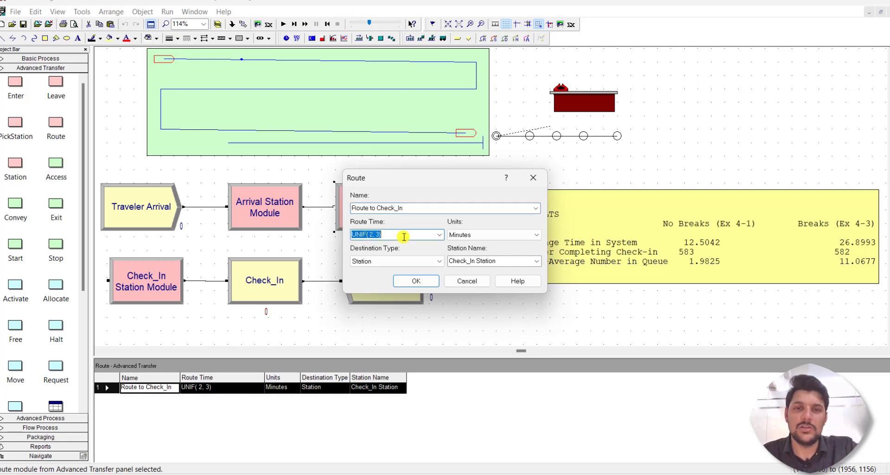
left_click(404, 237)
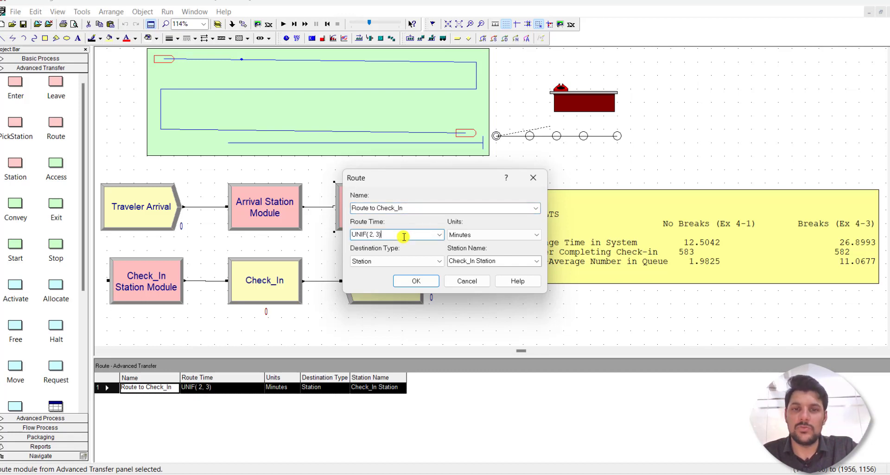
right_click(404, 236)
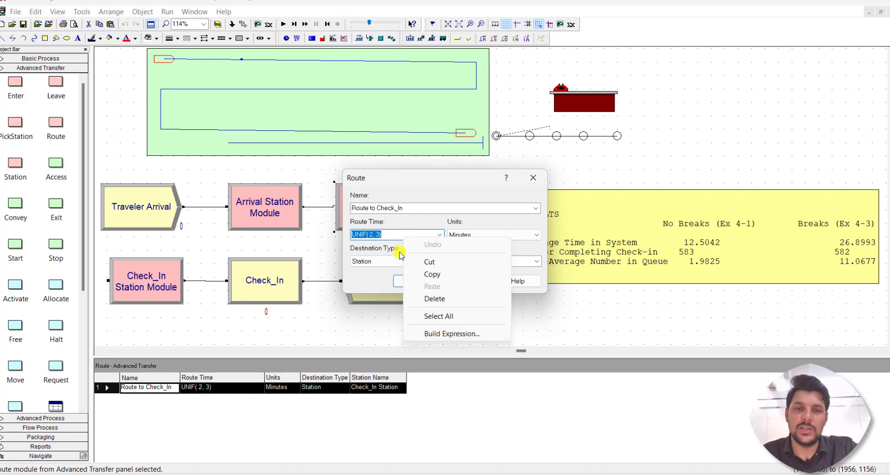
left_click(456, 335)
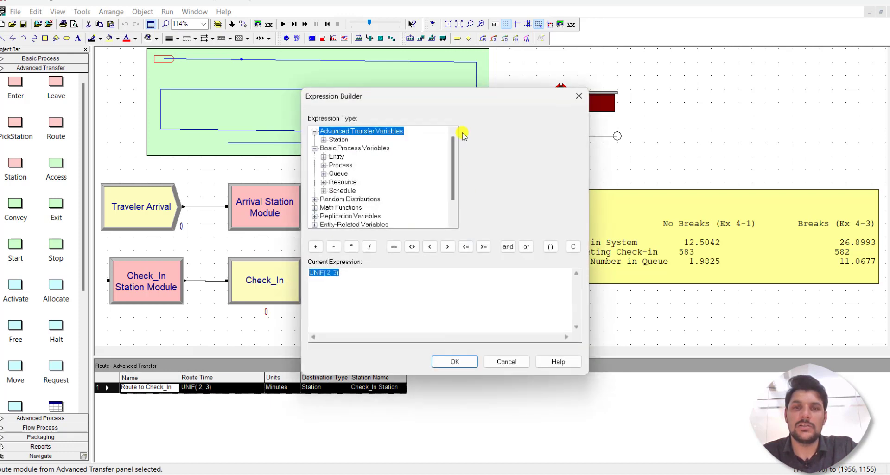
- Discard the Random Distributions edits, keep route time UNIF(2, 3), and open Check_In Station
left_click_drag(457, 98, 573, 110)
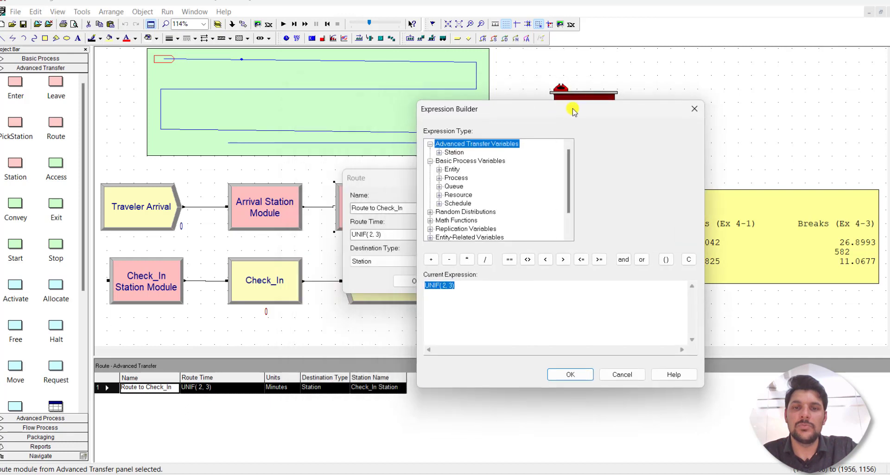
double_click(489, 212)
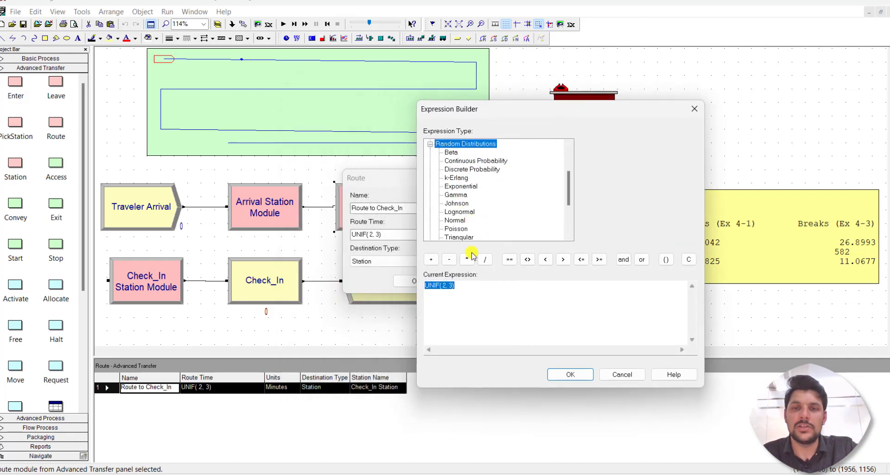
left_click(472, 290)
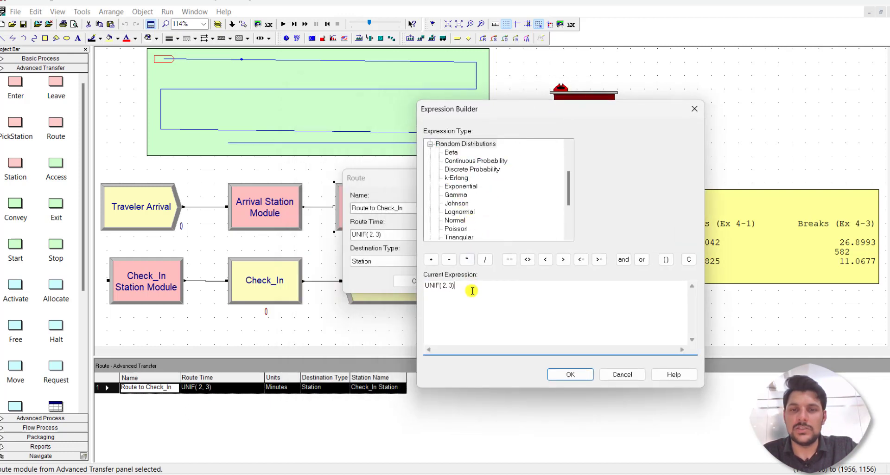
scroll(472, 220, "down", 1)
left_click(461, 220)
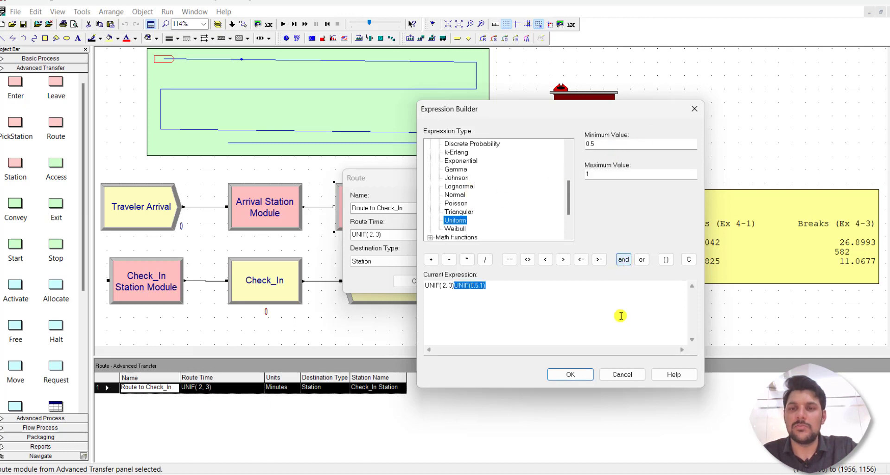
left_click(622, 373)
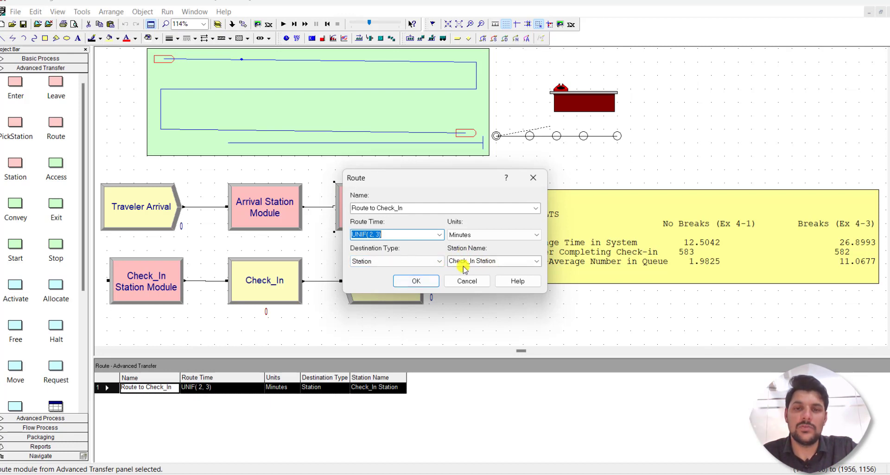
left_click(422, 281)
double_click(145, 275)
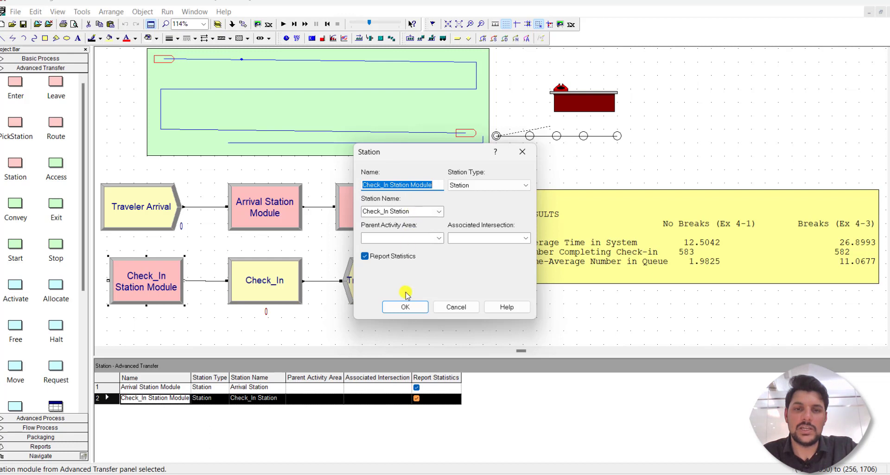
- Close Check_In Station, recheck Route to Check_In at UNIF(2, 3) minutes, and deselect modules
left_click(405, 307)
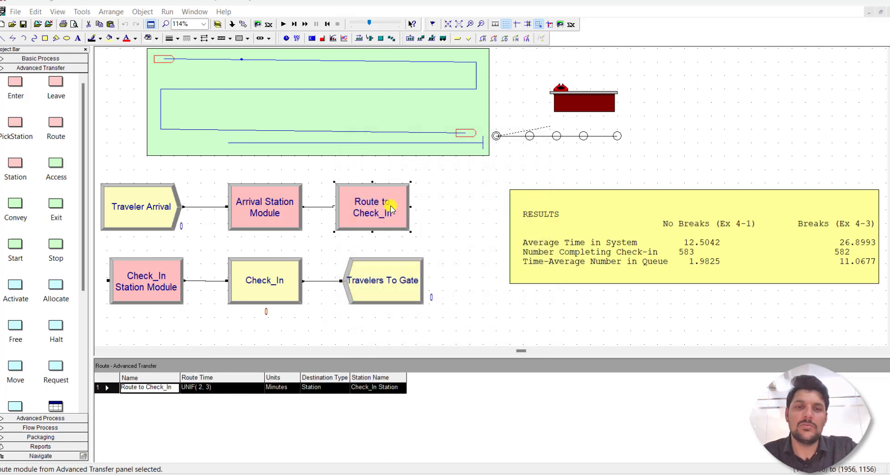
double_click(390, 208)
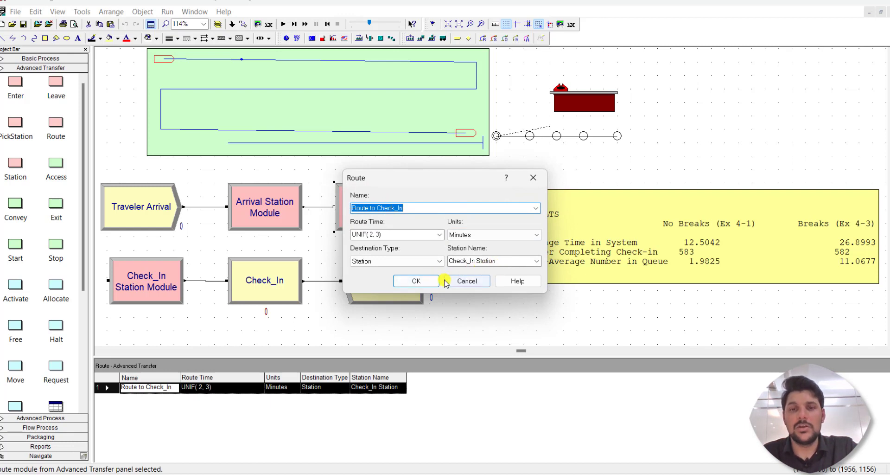
left_click(422, 281)
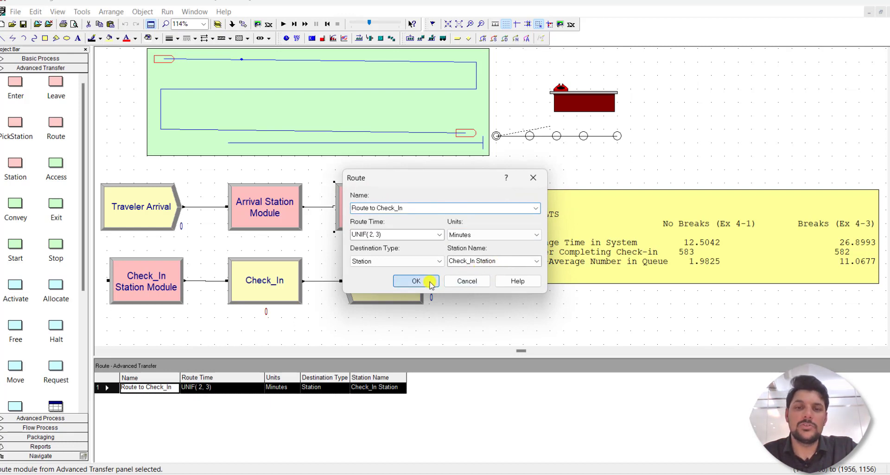
left_click(332, 252)
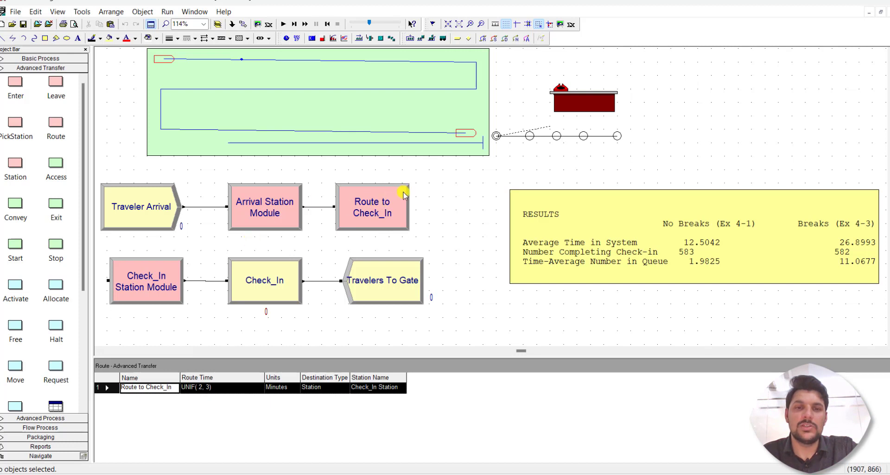
- Glance at the Check_In process settings and show the Basic Process panel
double_click(292, 280)
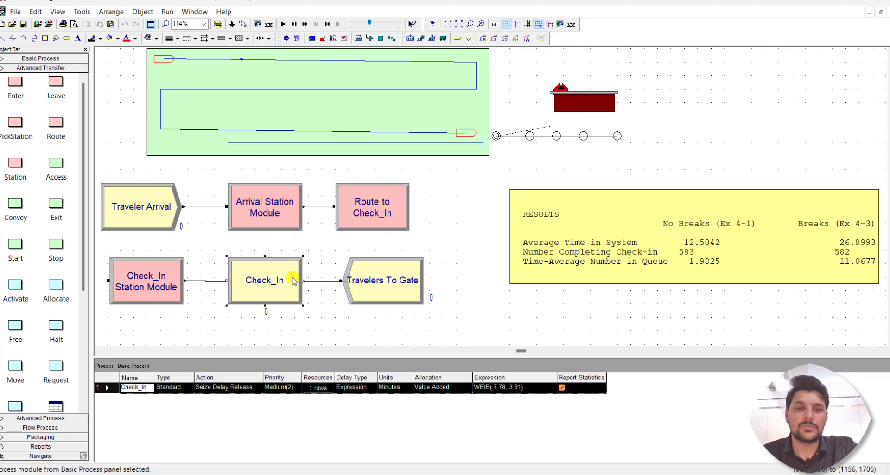
left_click(381, 141)
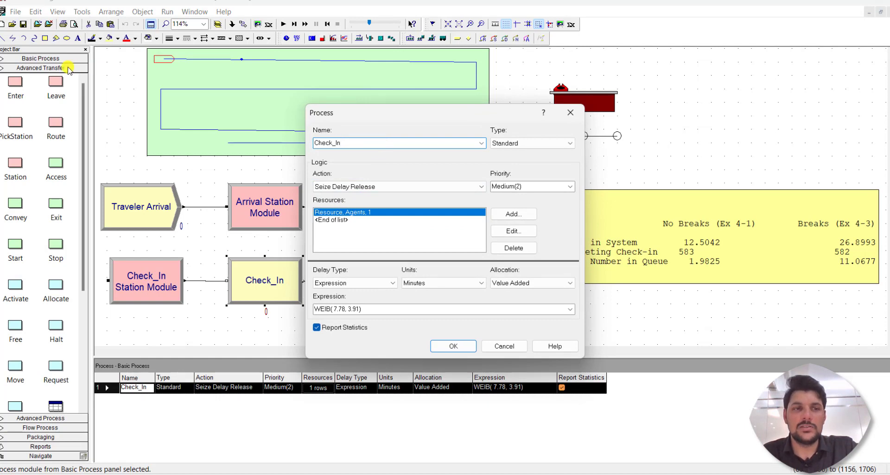
left_click(498, 345)
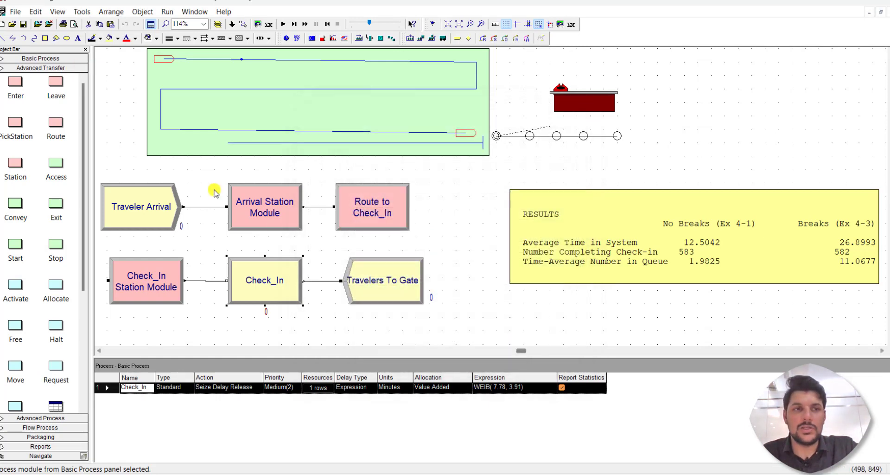
left_click(41, 58)
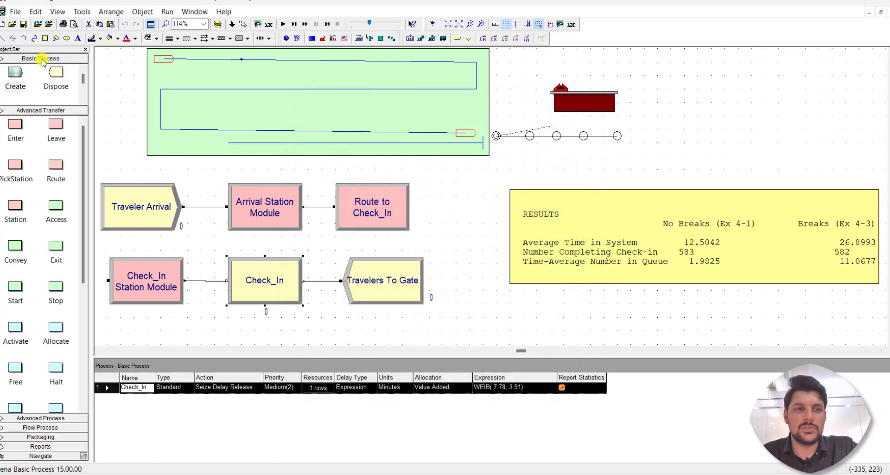
- Confirm Check_In seizes 1 Agents unit with a WEIB(7.78, 3.91) delay
double_click(254, 265)
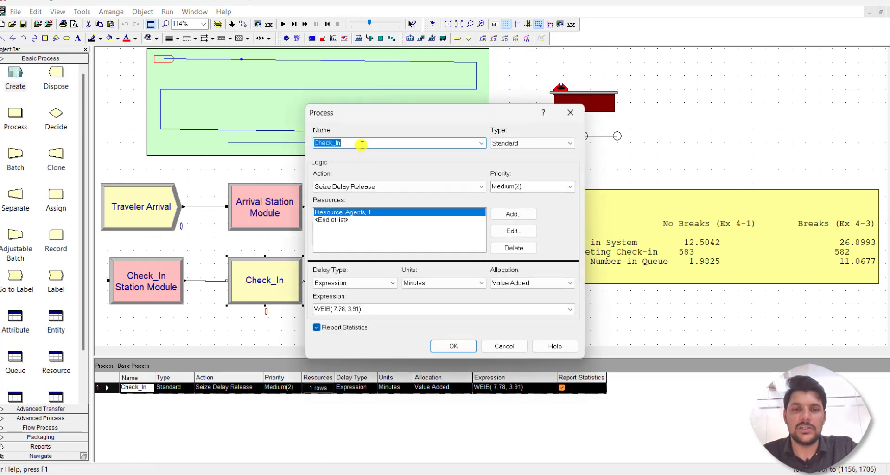
left_click(502, 231)
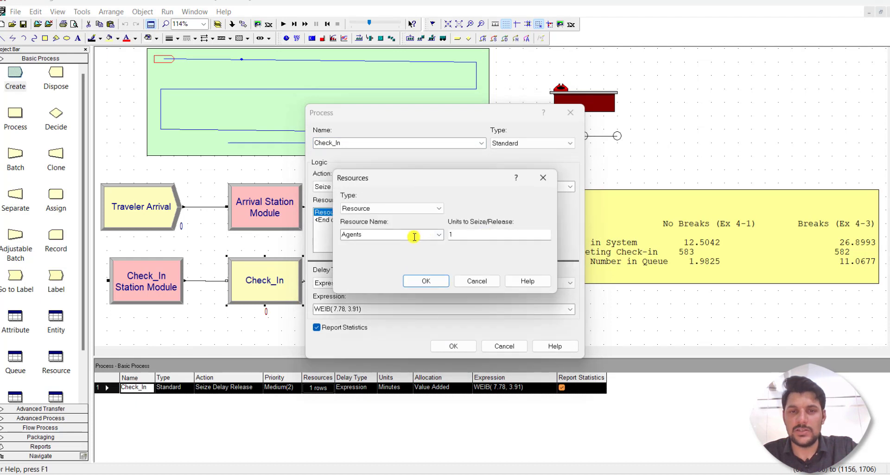
left_click(425, 281)
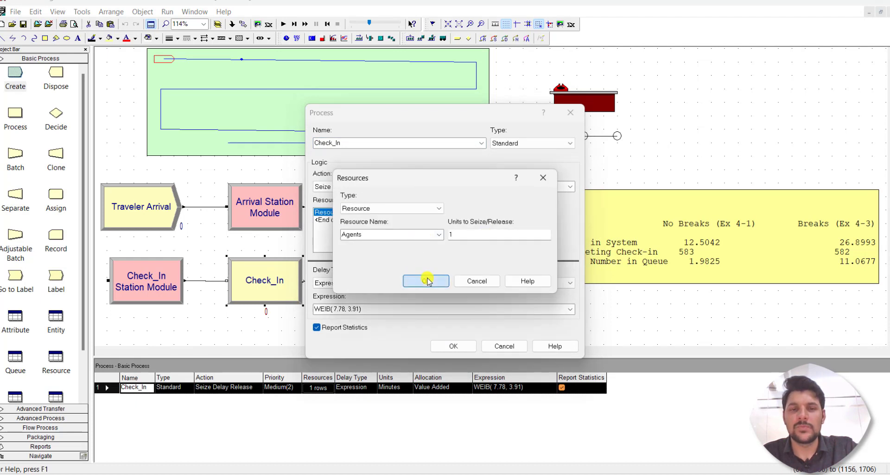
left_click(378, 310)
left_click(377, 309)
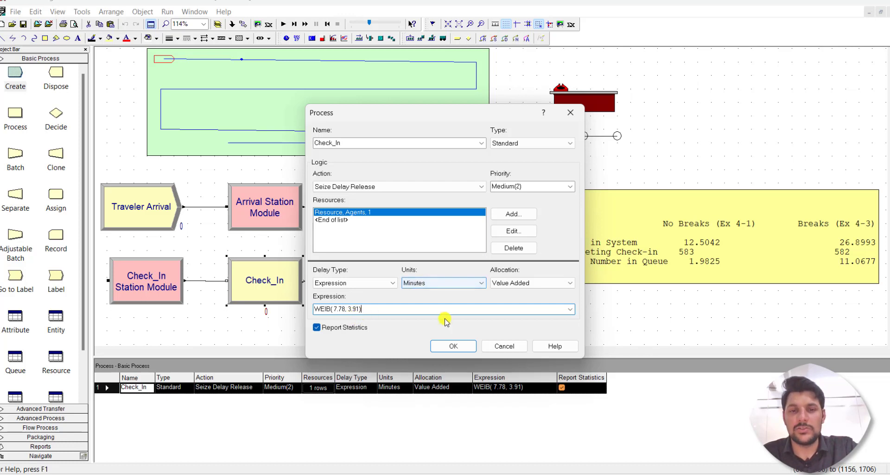
left_click(460, 346)
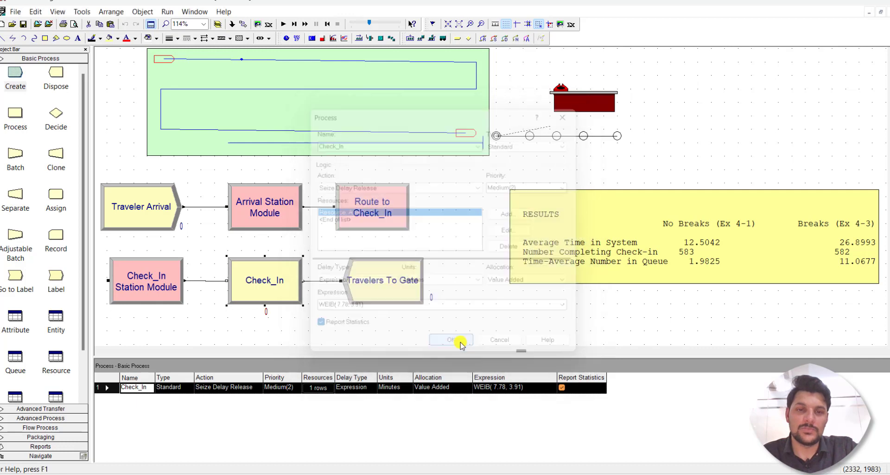
- Confirm the Travelers To Gate dispose settings
double_click(403, 294)
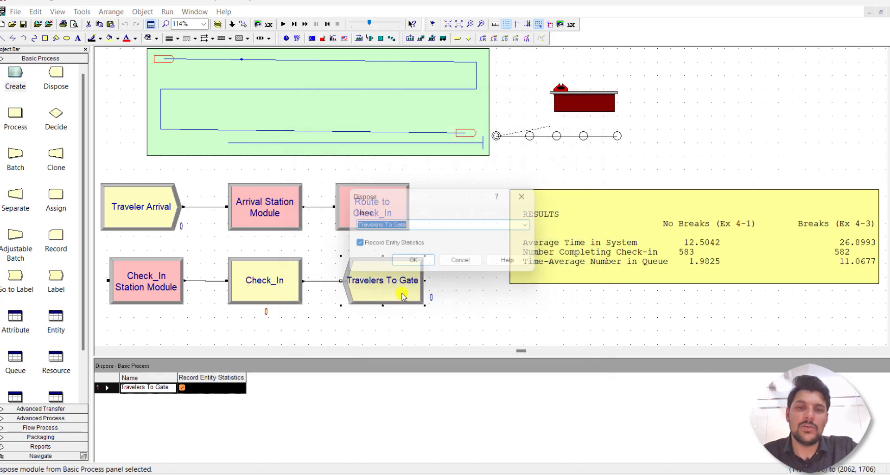
left_click(408, 264)
scroll(451, 256, "up", 5)
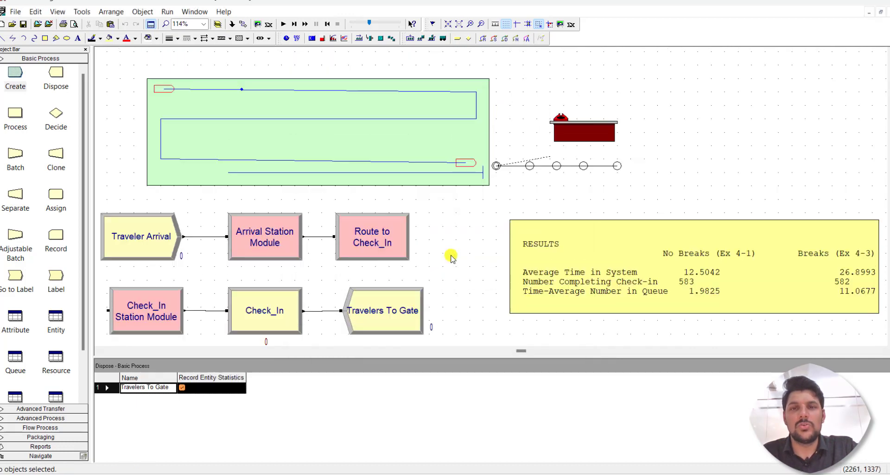
scroll(451, 256, "down", 5)
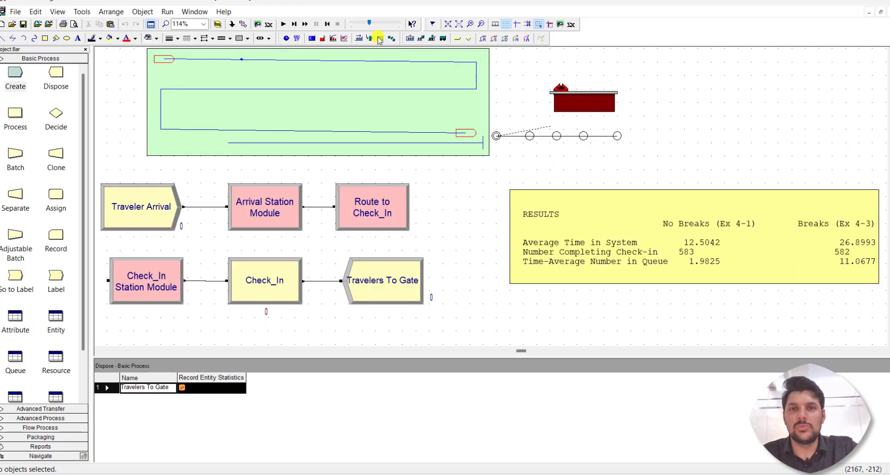
- Set the check-in counter resource picture's identifier to Agents and confirm it
double_click(582, 109)
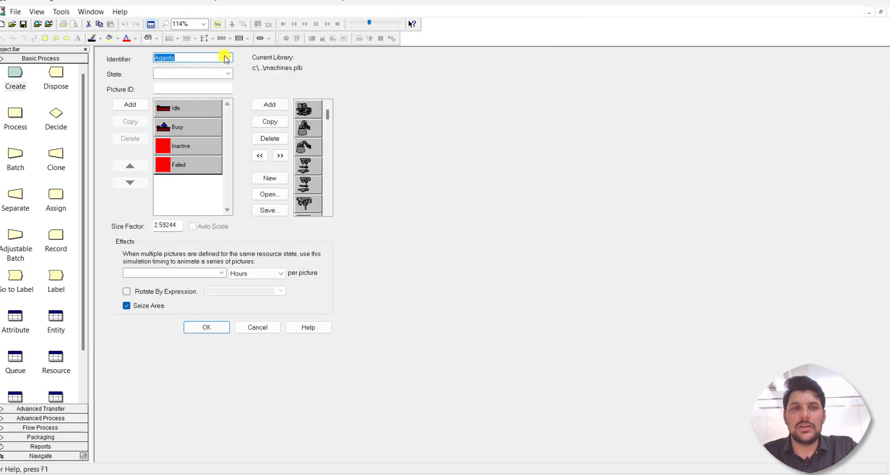
left_click(228, 57)
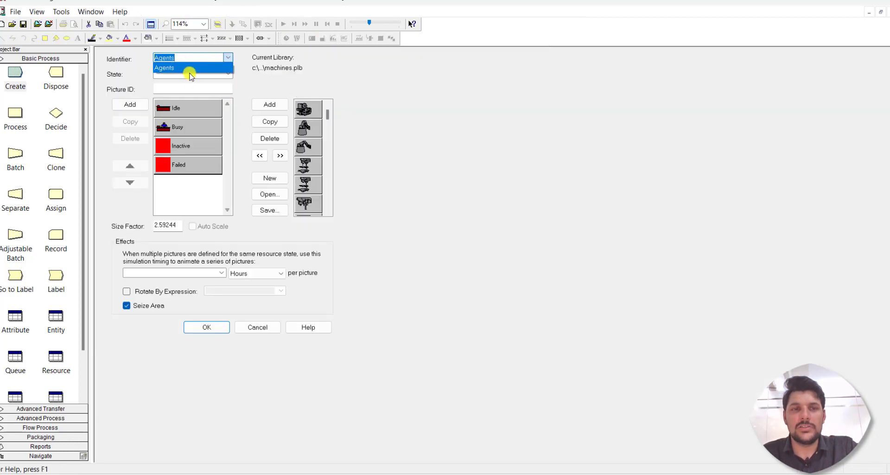
left_click(195, 86)
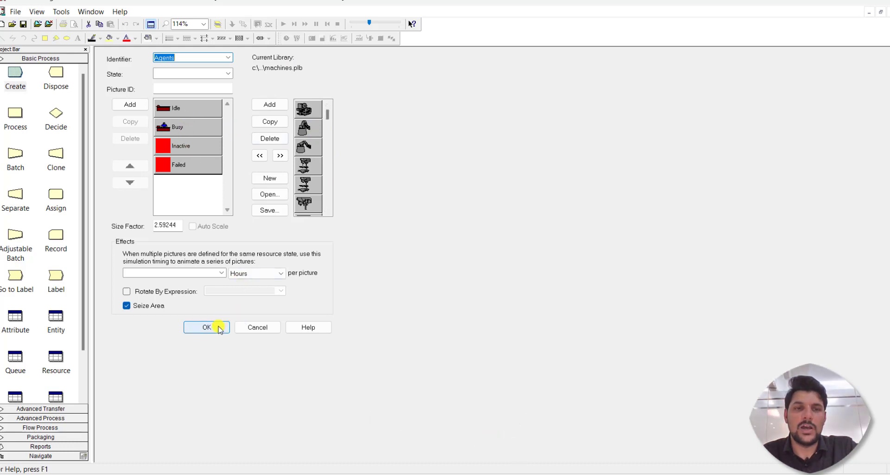
left_click(206, 327)
double_click(569, 105)
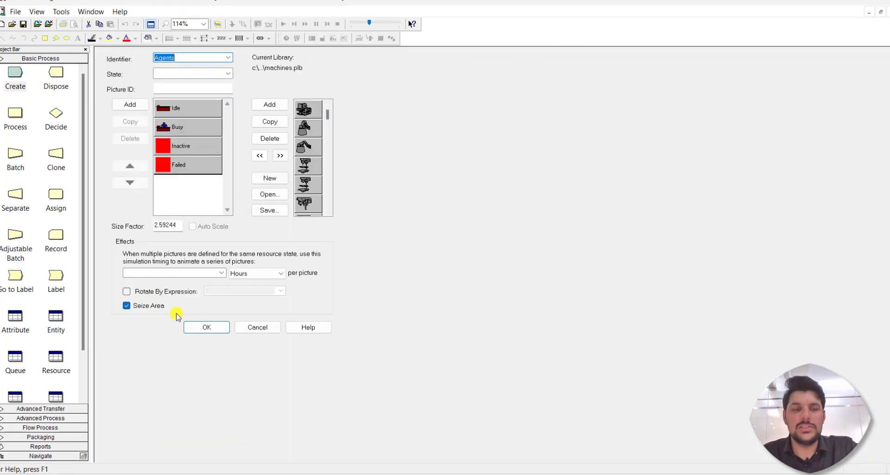
left_click(208, 326)
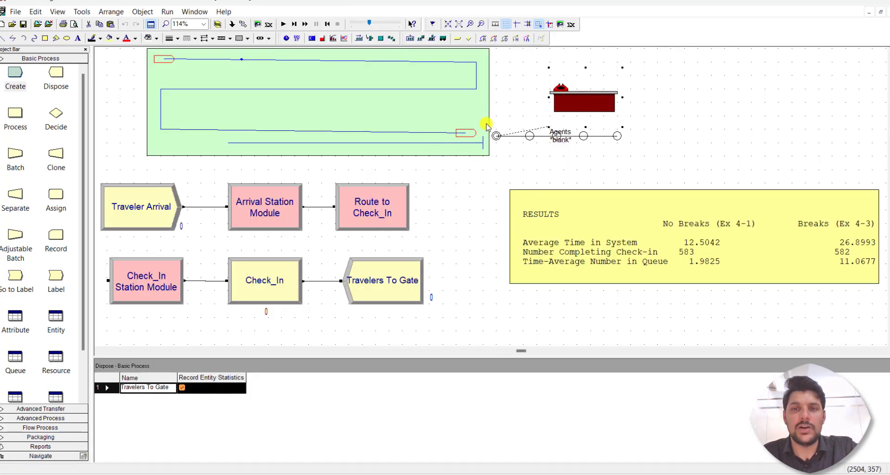
left_click(496, 136)
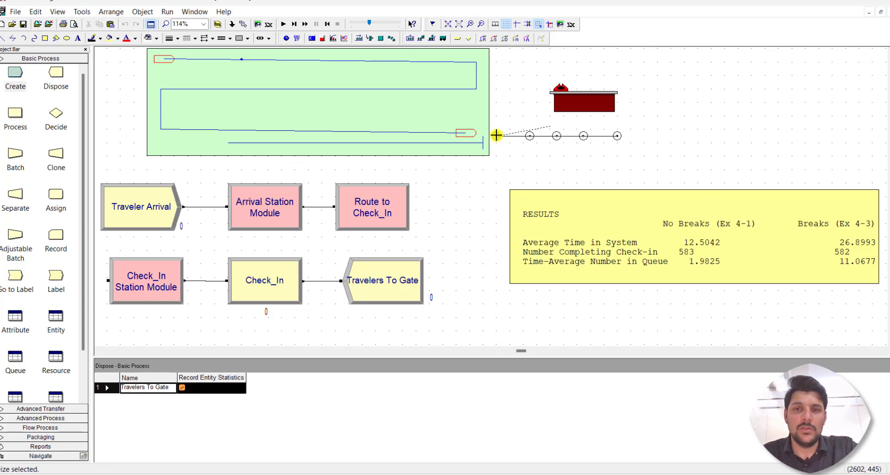
double_click(497, 136)
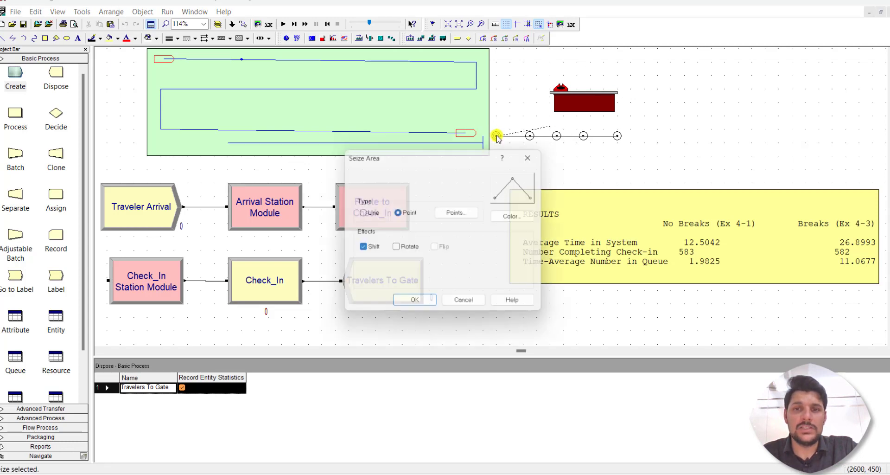
left_click(457, 212)
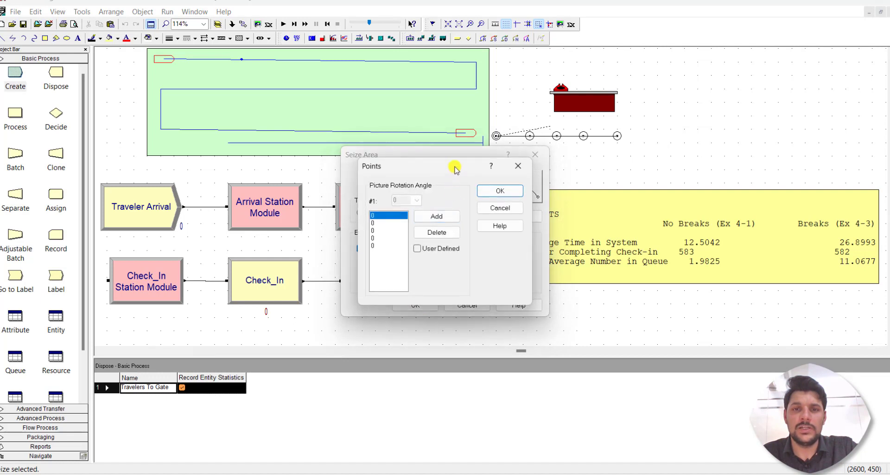
left_click_drag(521, 182, 695, 210)
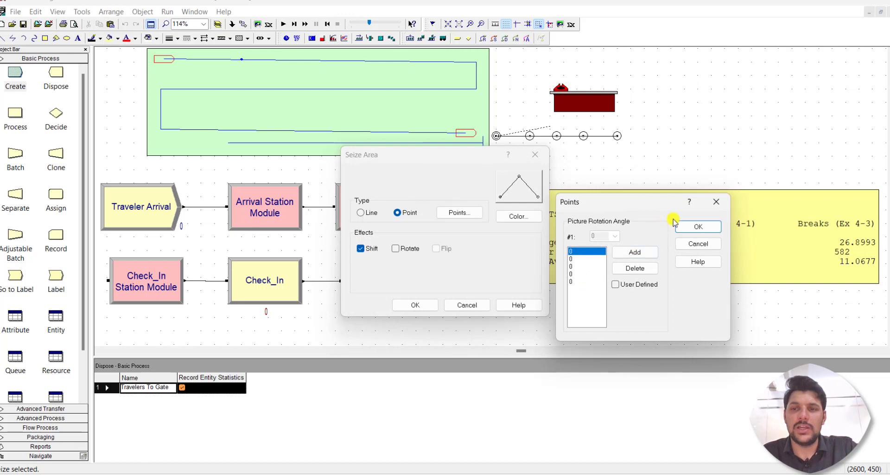
left_click(687, 227)
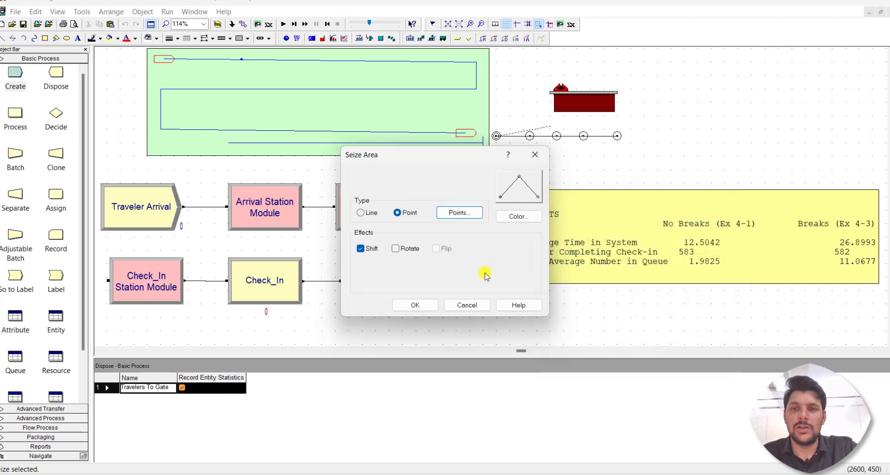
left_click(412, 305)
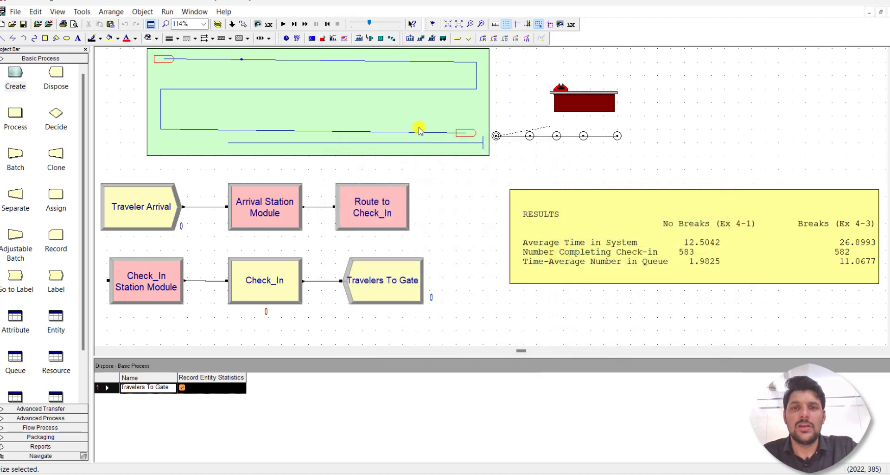
left_click(422, 143)
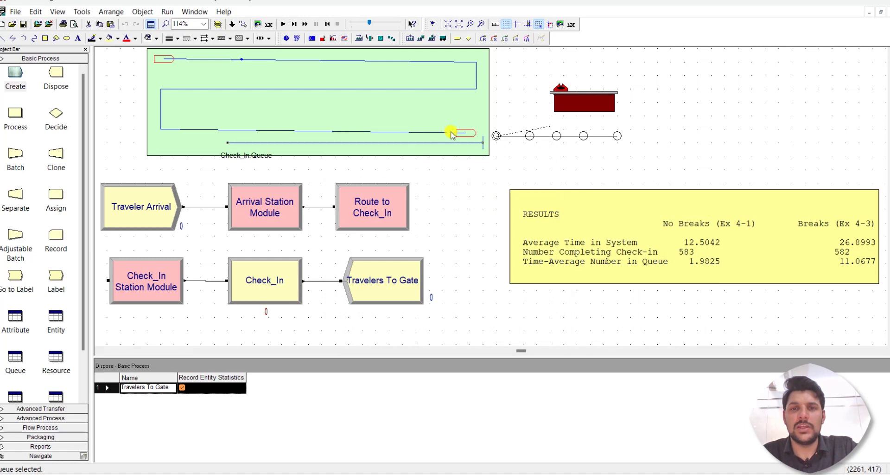
left_click(467, 133)
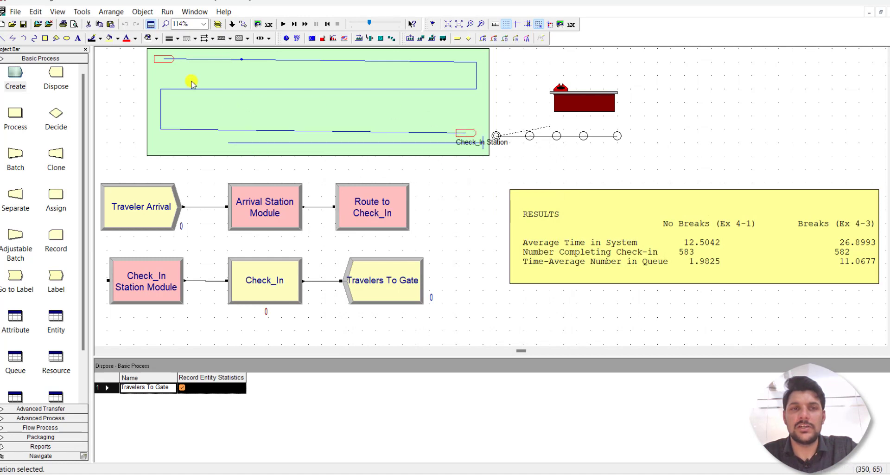
left_click(166, 61)
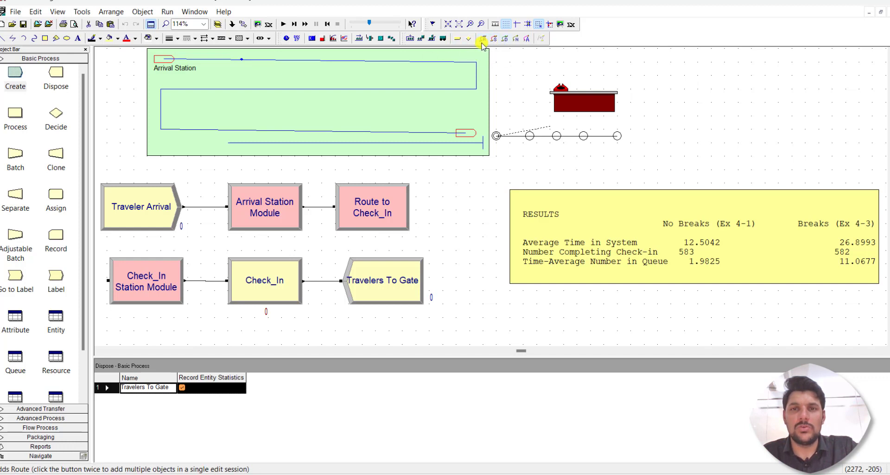
left_click(449, 62)
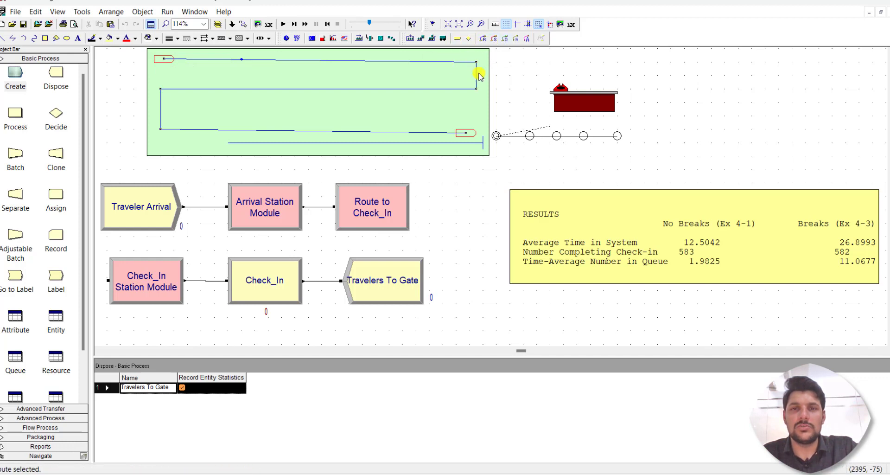
left_click(516, 167)
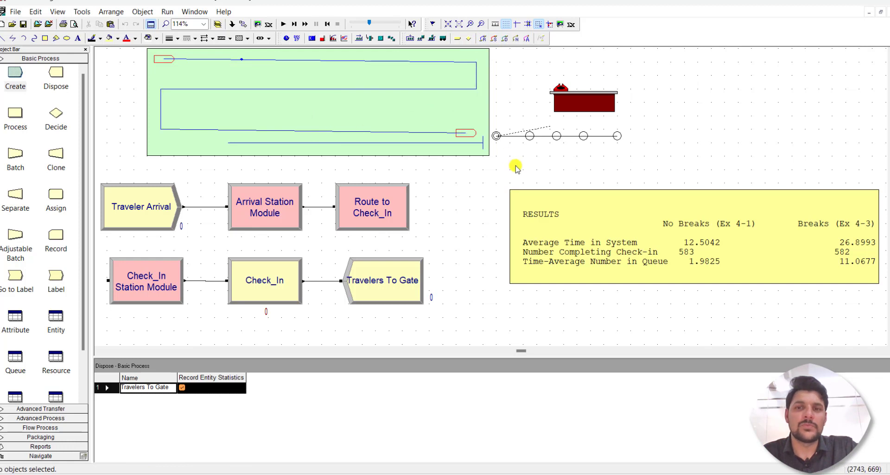
- Keep Run Setup at 1 replication of 16 hours, 16-hour days, minutes base time
left_click(166, 13)
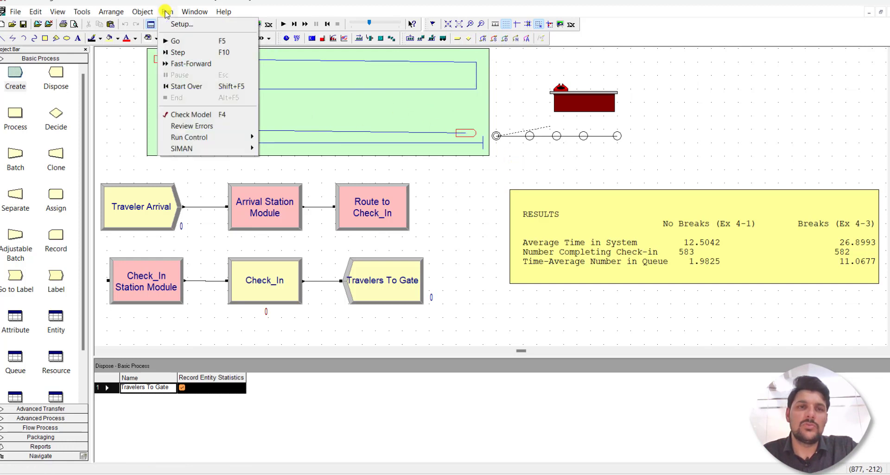
left_click(181, 24)
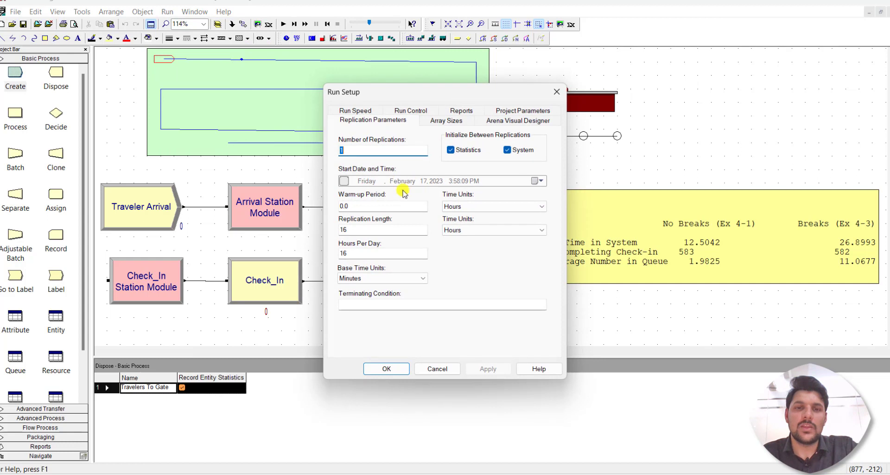
left_click(364, 230)
left_click(449, 232)
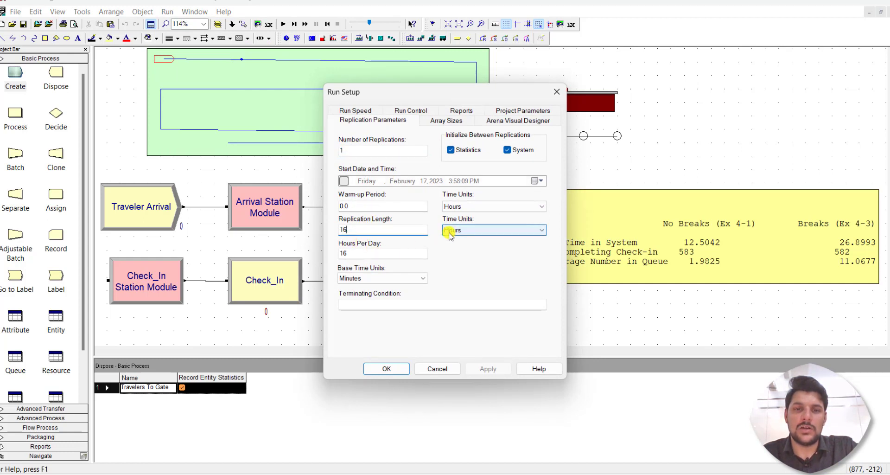
left_click(385, 368)
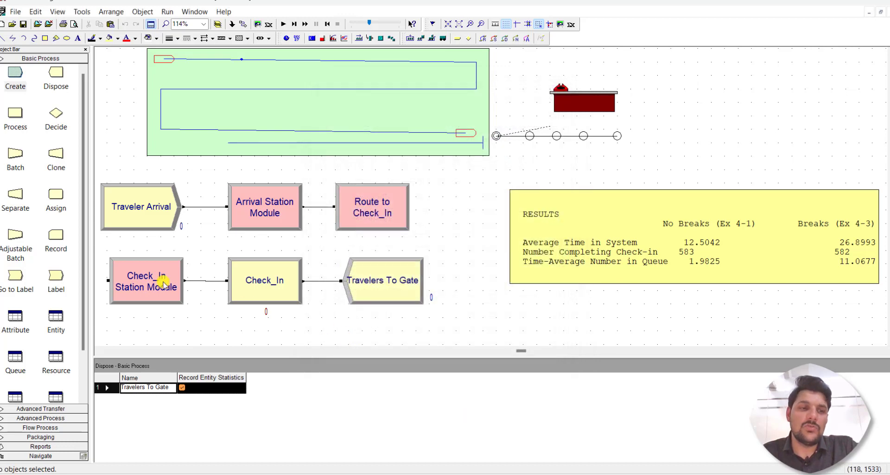
- In the Resource spreadsheet, keep Agents on Agent Schedule with the Preempt schedule rule
left_click(19, 319)
scroll(21, 320, "down", 1)
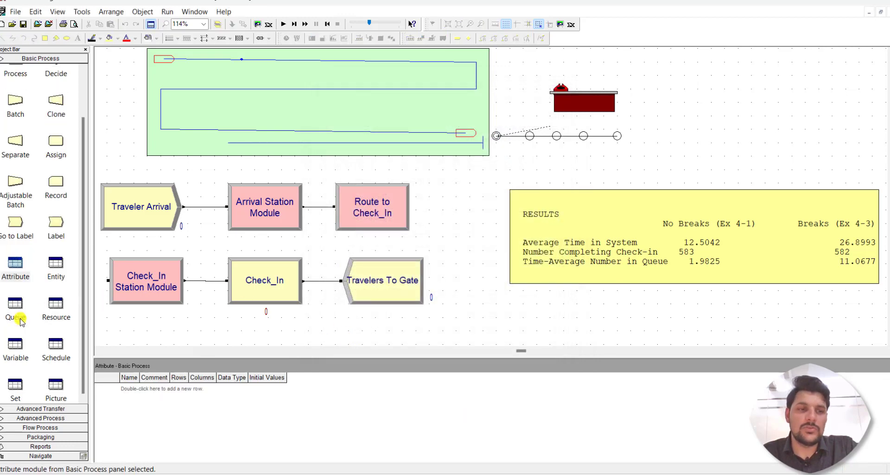
left_click(52, 306)
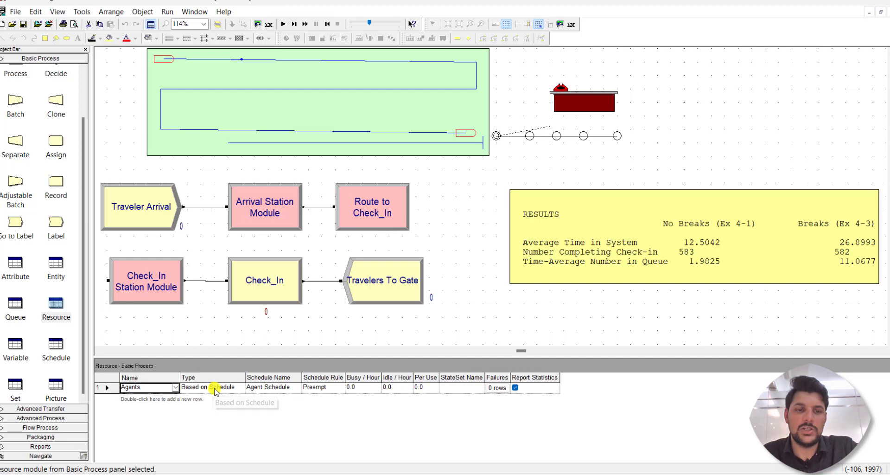
left_click(231, 390)
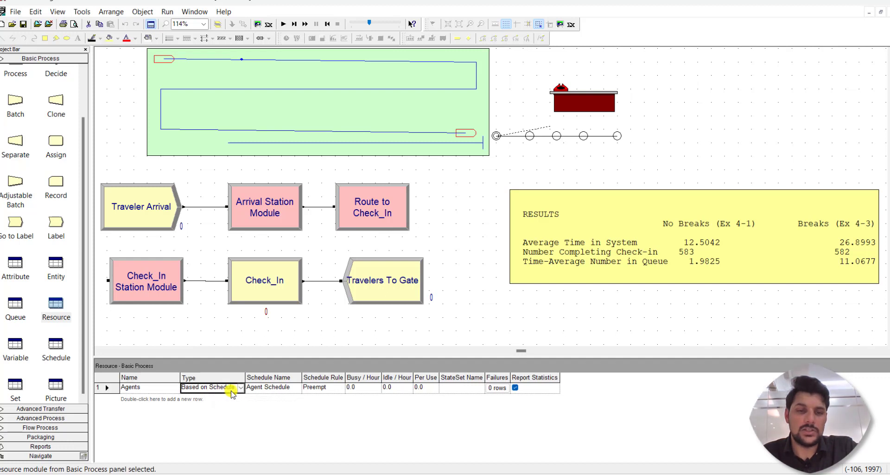
left_click(262, 391)
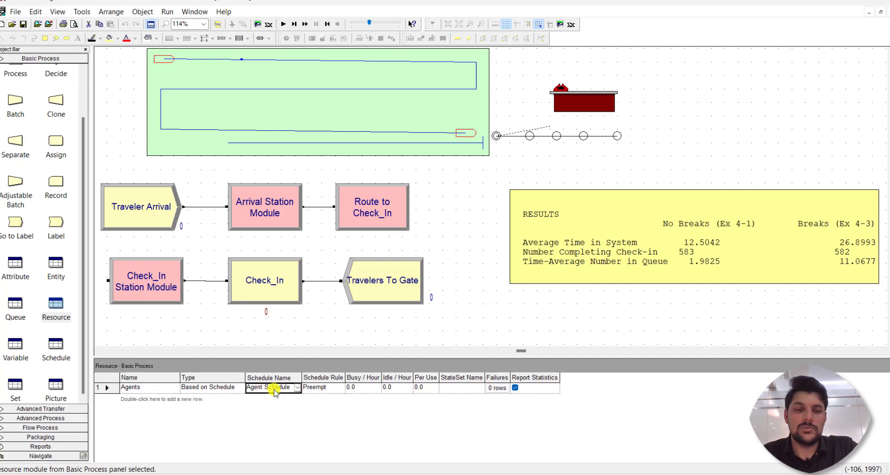
left_click(318, 388)
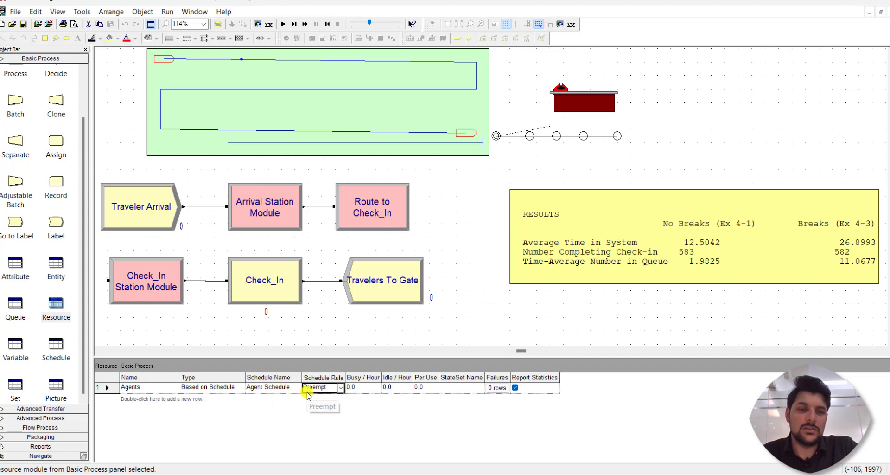
left_click(340, 389)
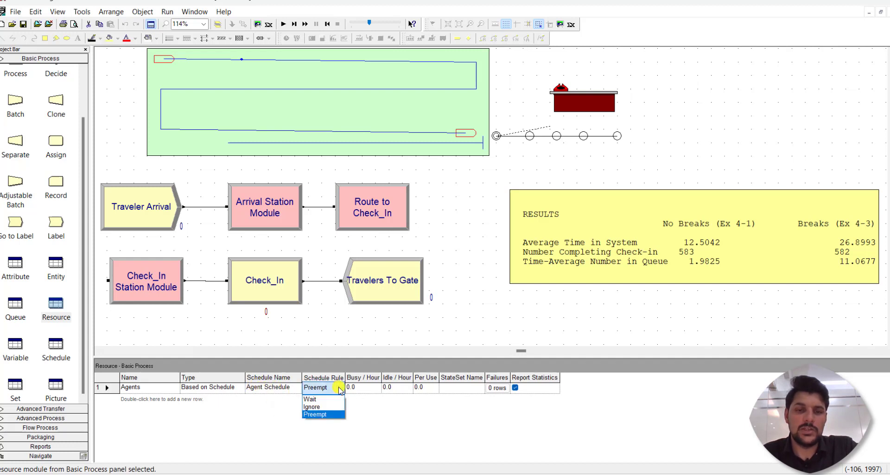
left_click(340, 389)
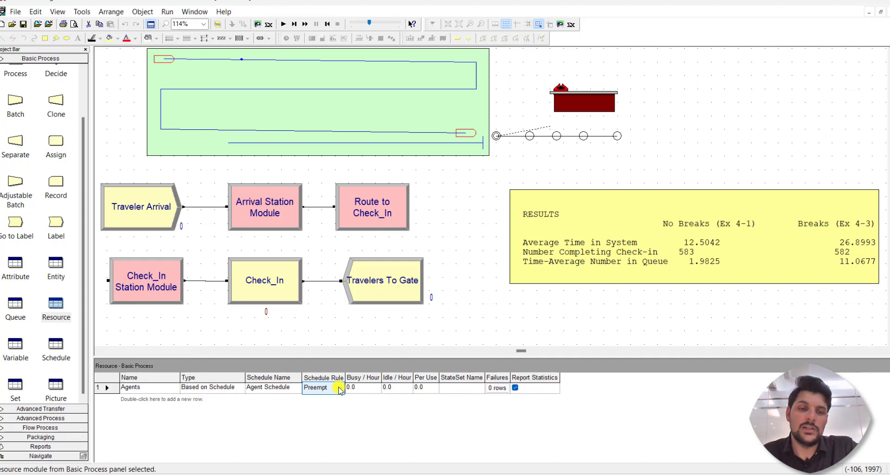
left_click(230, 372)
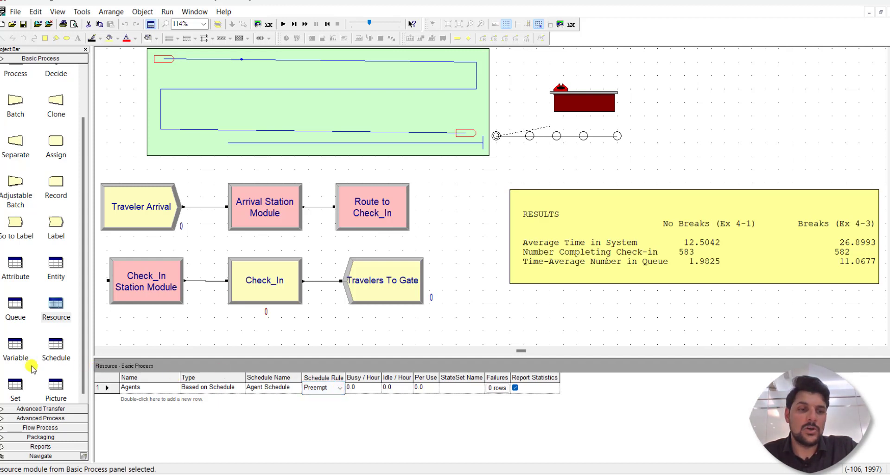
- Confirm the Agent Schedule is Capacity type in Quarterhours and open its 5 duration rows
left_click(55, 351)
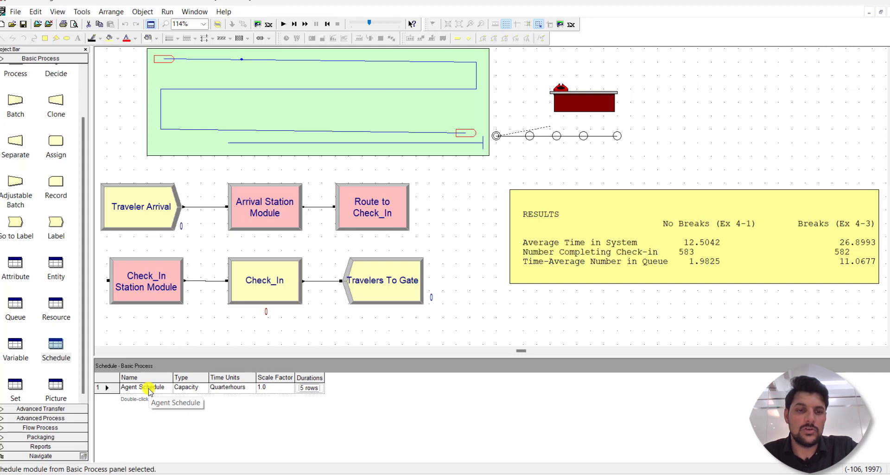
left_click(186, 388)
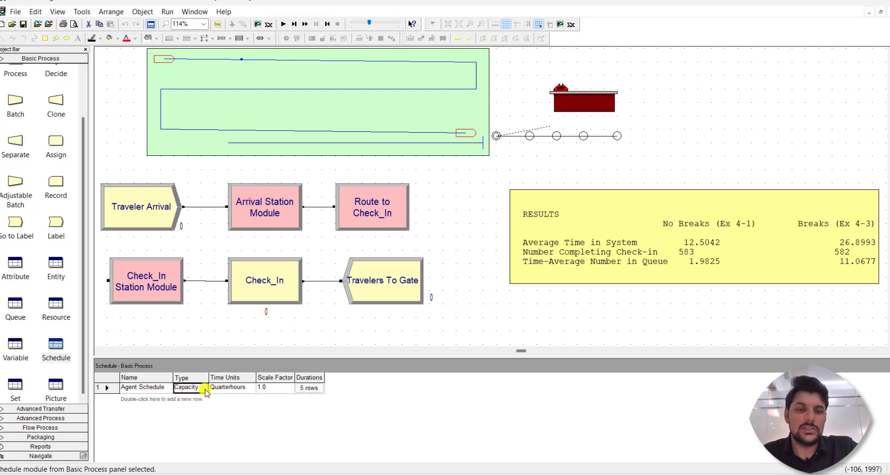
left_click(206, 391)
left_click(206, 391)
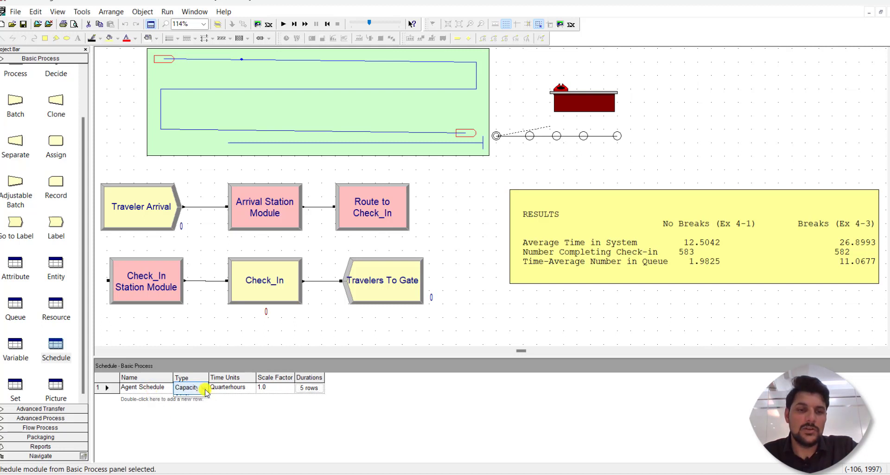
left_click(206, 391)
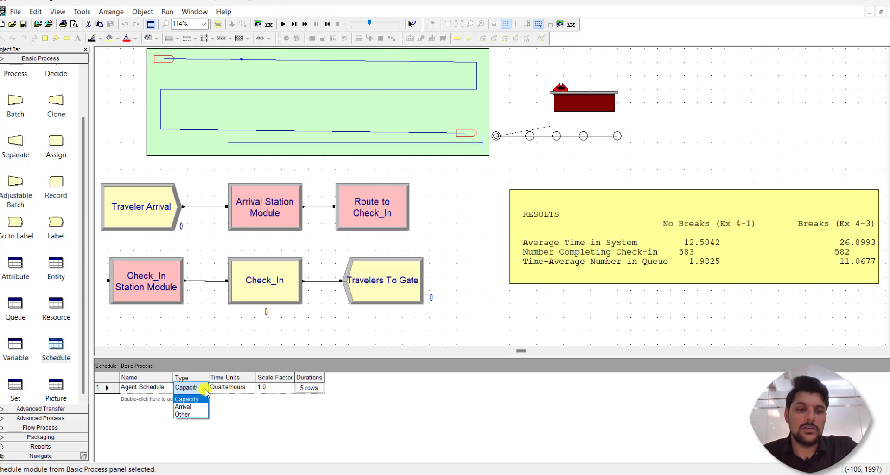
left_click(233, 388)
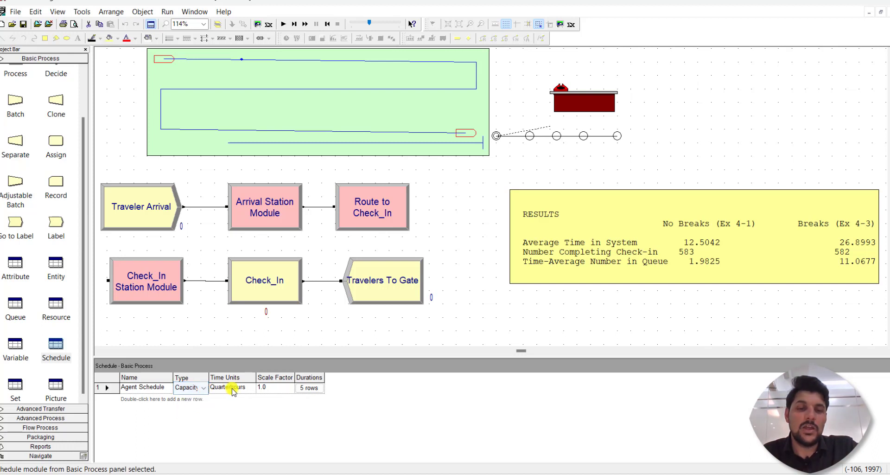
left_click(247, 389)
left_click(251, 390)
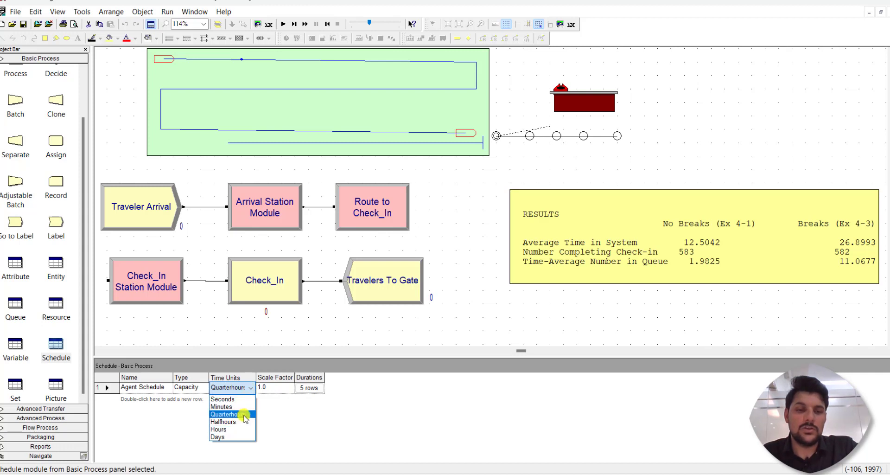
left_click(244, 415)
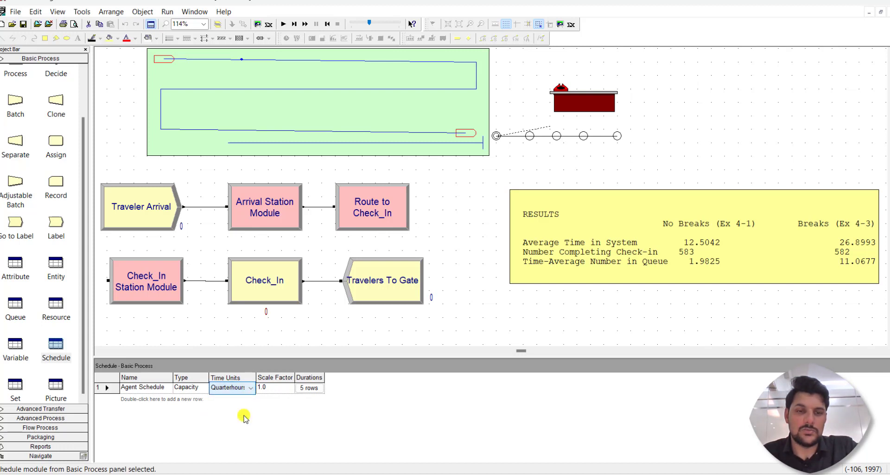
left_click(310, 391)
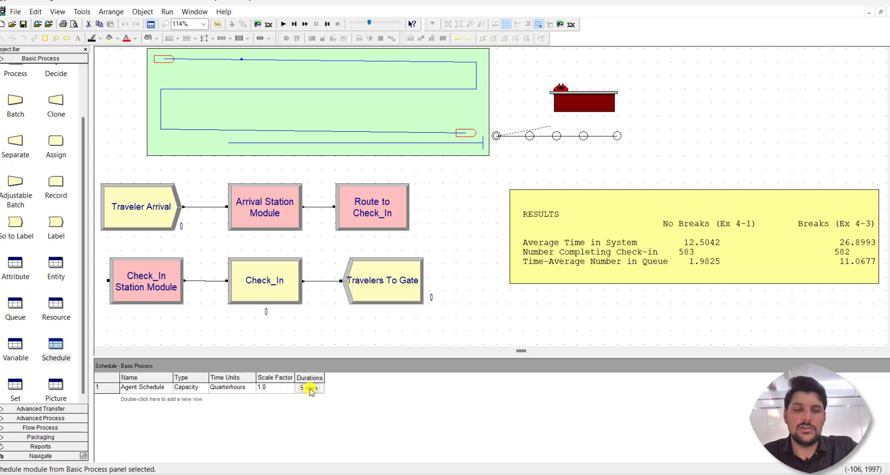
left_click(309, 388)
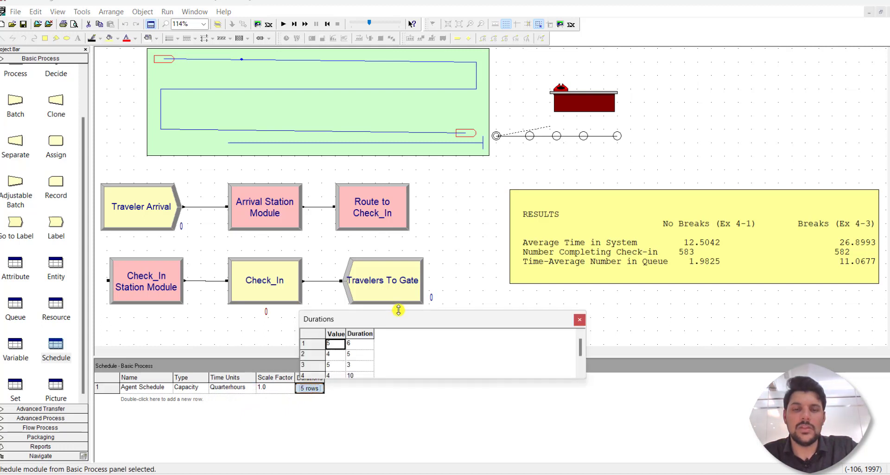
- Enlarge the Durations table, review durations 6, 5, 3, 10, 8 quarterhours, and close it
left_click_drag(398, 310, 451, 131)
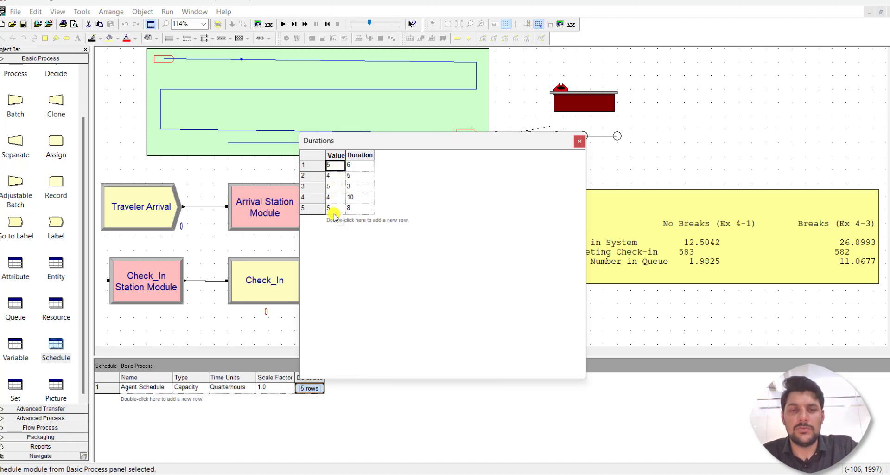
left_click(365, 167)
left_click_drag(377, 140, 454, 167)
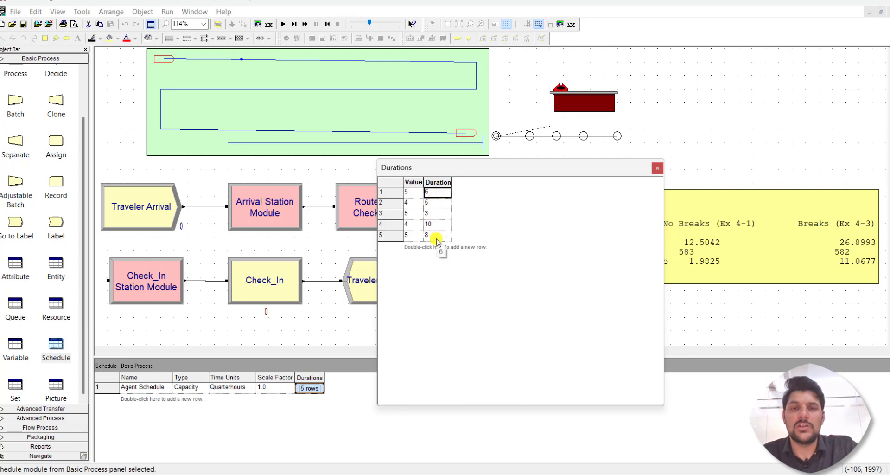
left_click(655, 169)
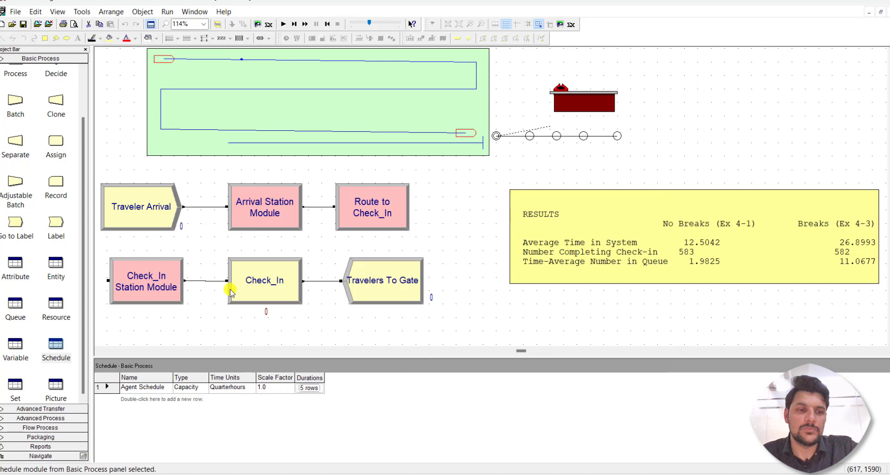
- Check the Set and Entity spreadsheets for the travelers
left_click(17, 385)
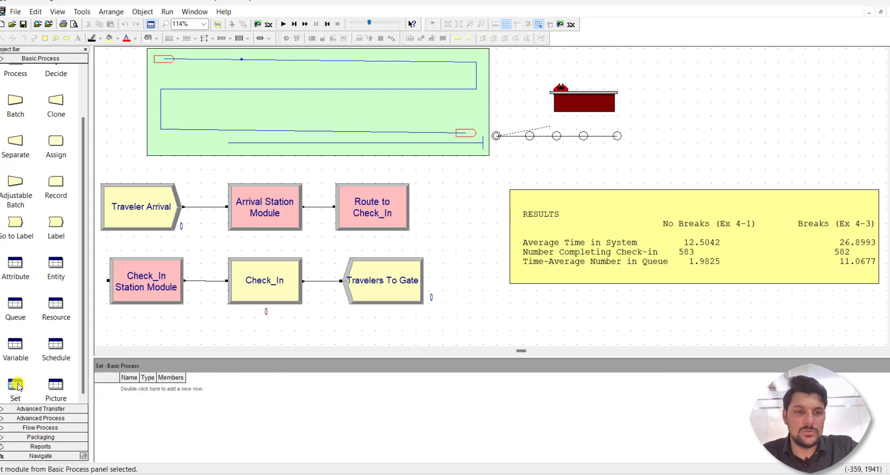
left_click(55, 263)
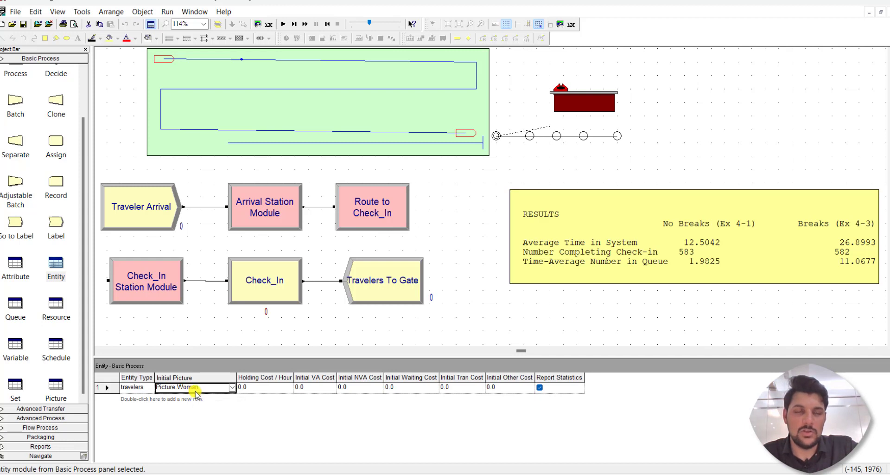
left_click(216, 295)
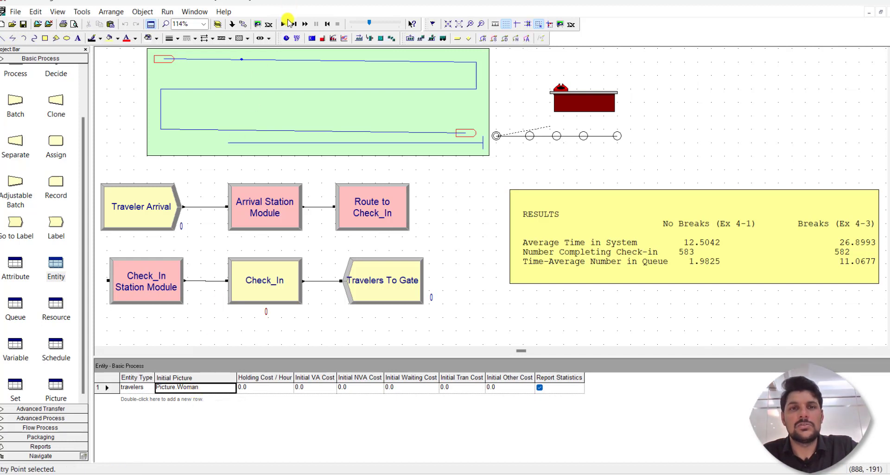
- Run the simulation with animation speed at maximum until it completes at 960 minutes
left_click(283, 23)
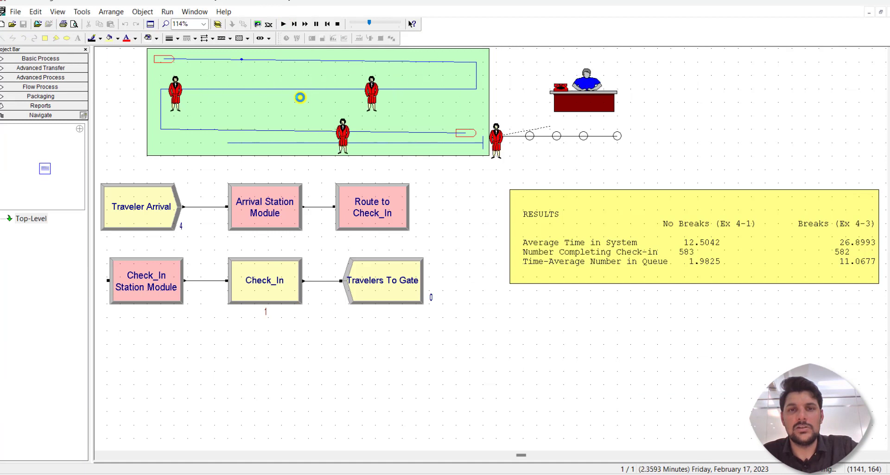
left_click(356, 24)
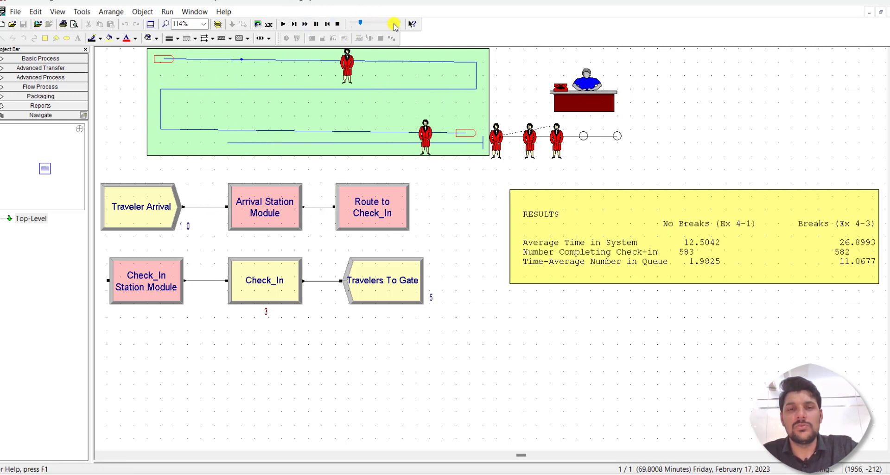
left_click(394, 24)
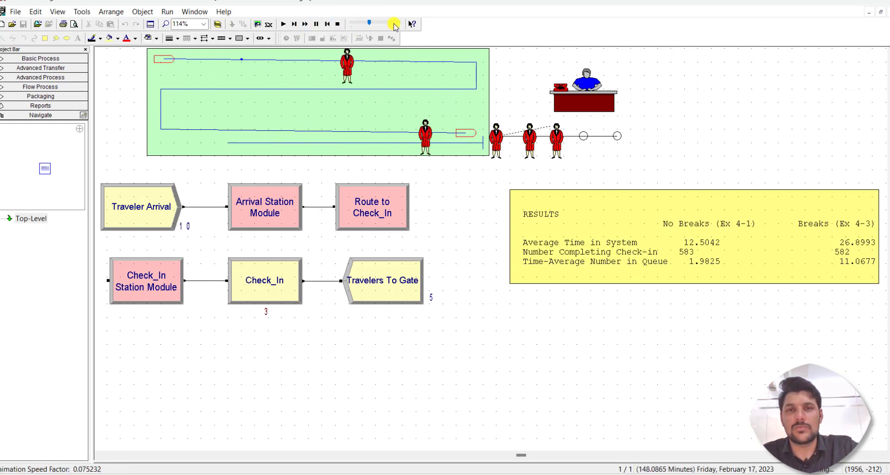
left_click_drag(370, 24, 400, 24)
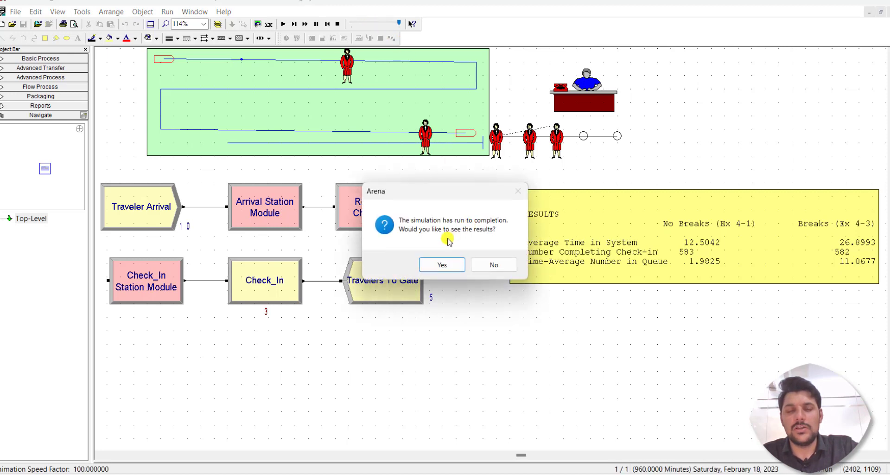
- Open the run results, review the Entity, Process, Queue and Resource sections, then close the report
left_click(448, 262)
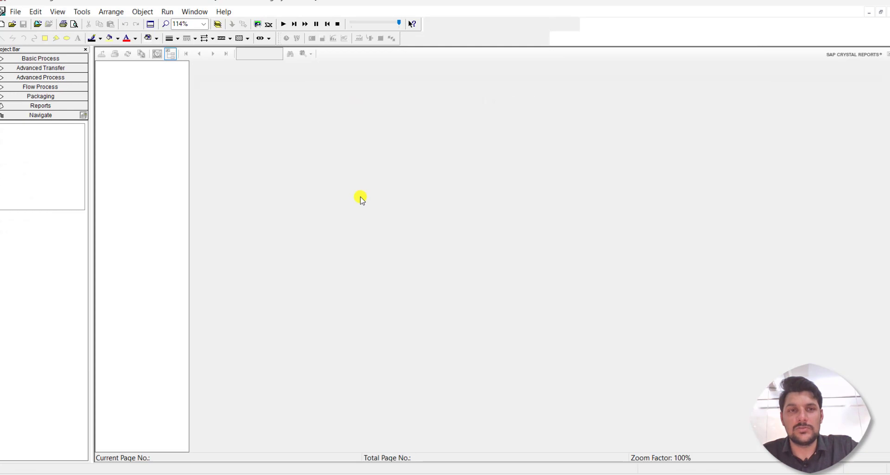
left_click(131, 75)
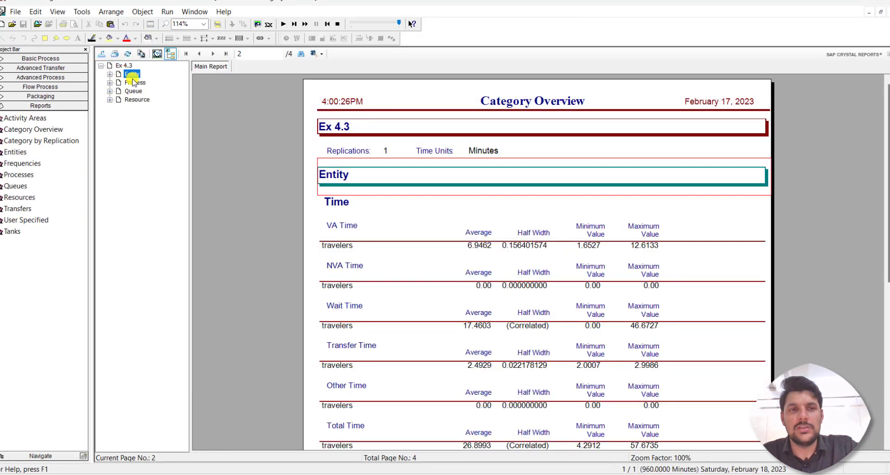
left_click(135, 82)
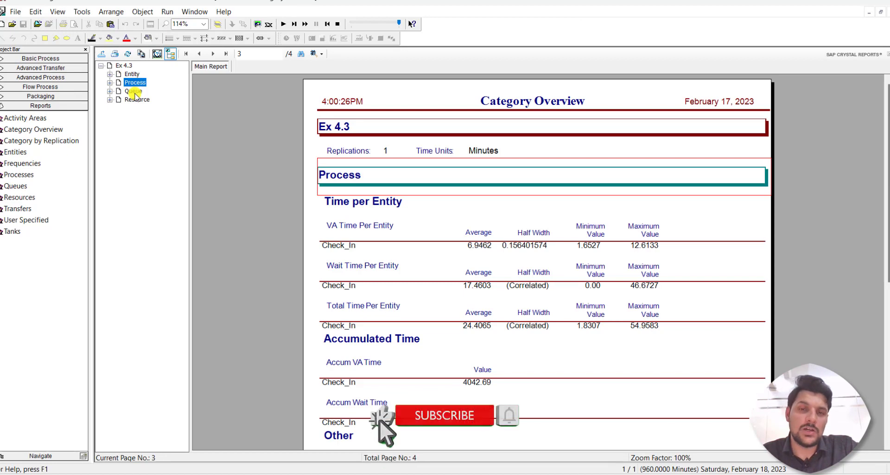
left_click(135, 93)
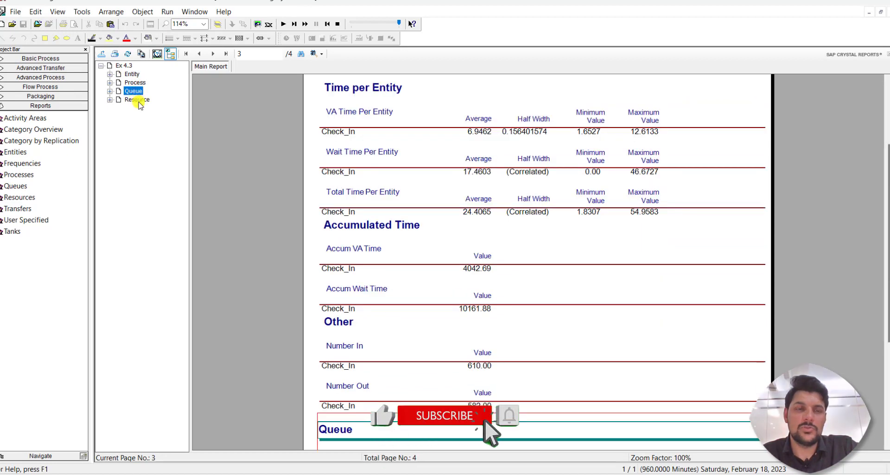
left_click(136, 99)
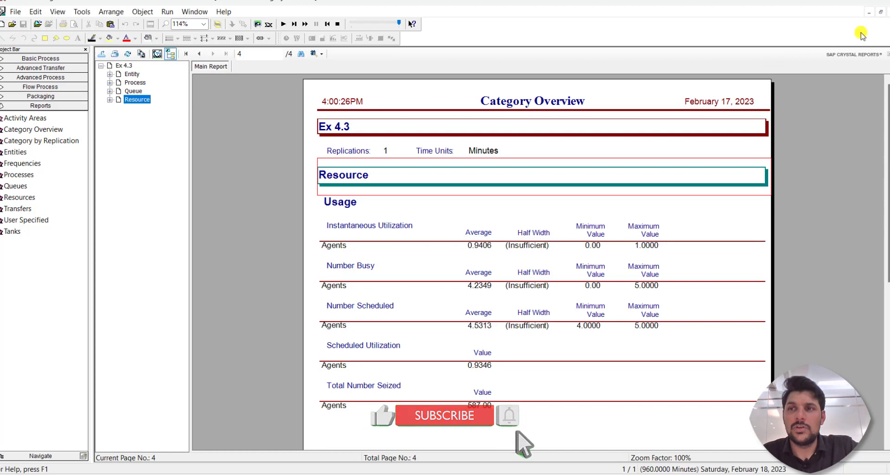
left_click(887, 12)
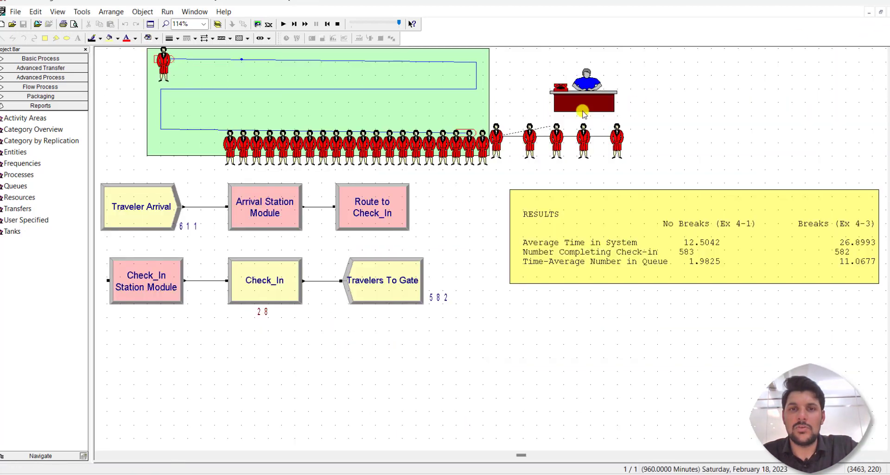
- End the simulation run to return to edit mode with counters reset to 0
left_click(338, 25)
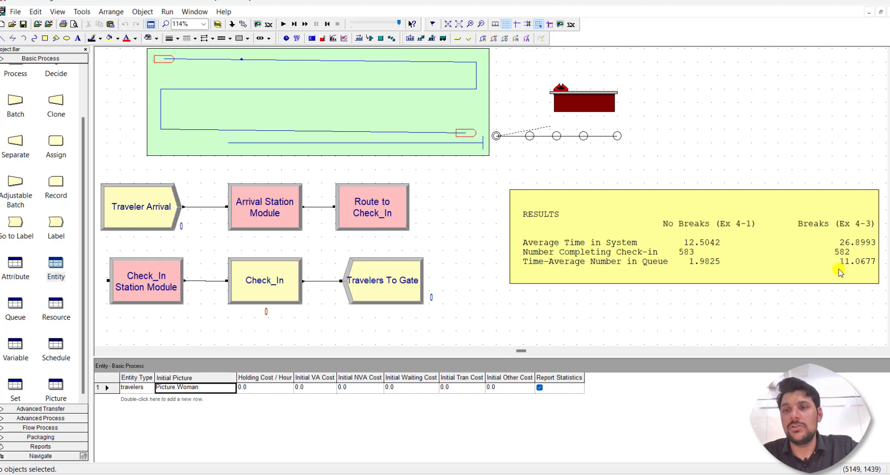
left_click(167, 14)
left_click(181, 21)
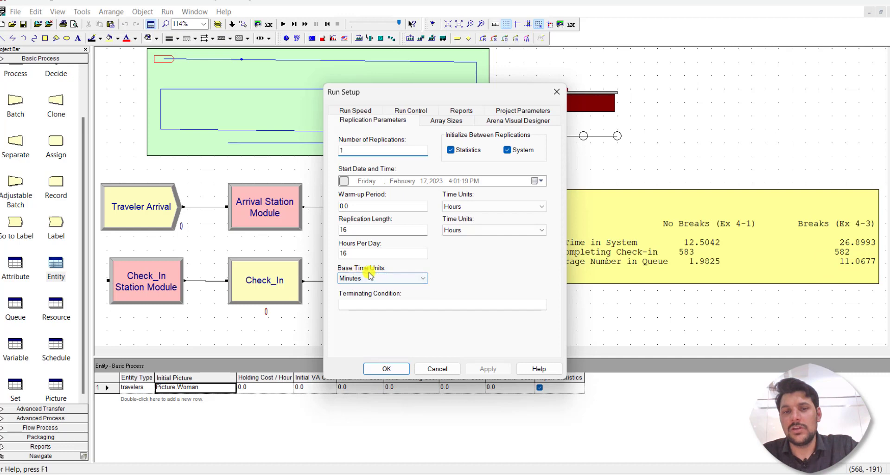
left_click(387, 369)
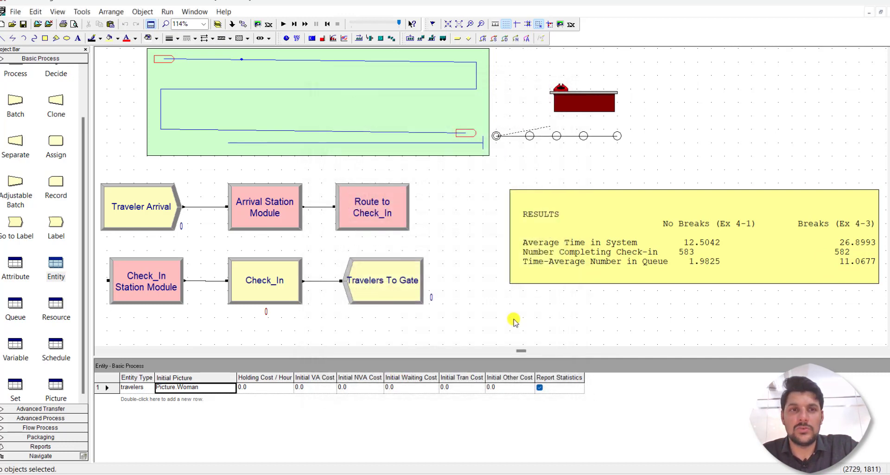